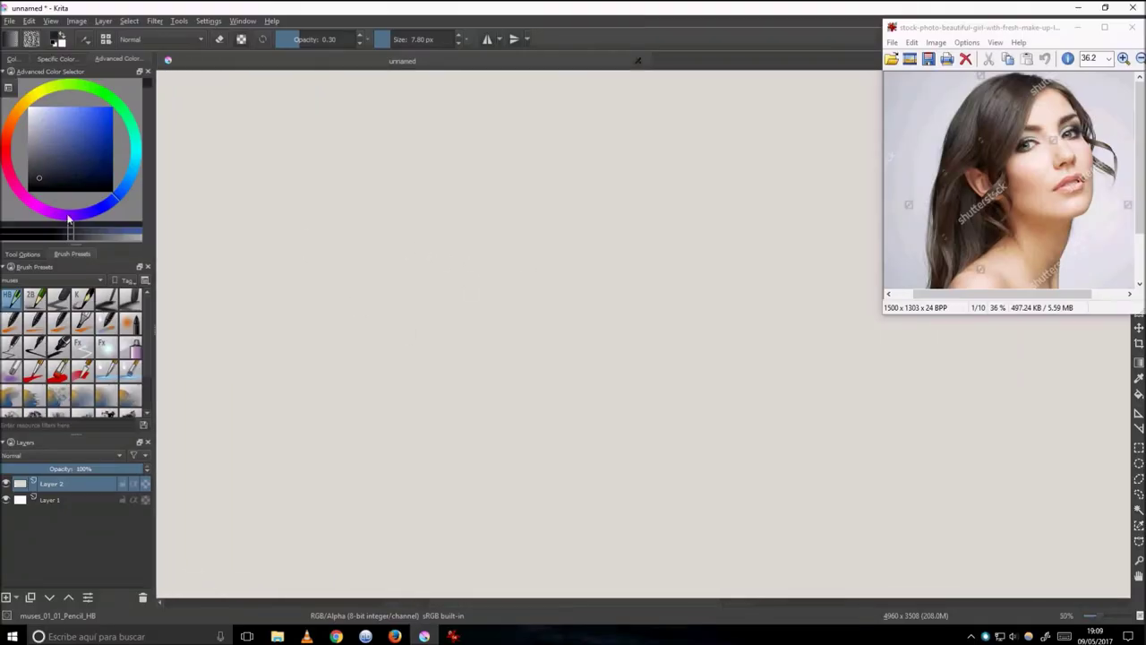
Step: On a new layer, lightly outline the head and face with neck and nose guide strokes
click(7, 596)
drag(302, 123, 358, 260)
drag(274, 96, 363, 130)
mouse_move(378, 183)
mouse_down()
mouse_move(374, 258)
mouse_move(274, 260)
mouse_up()
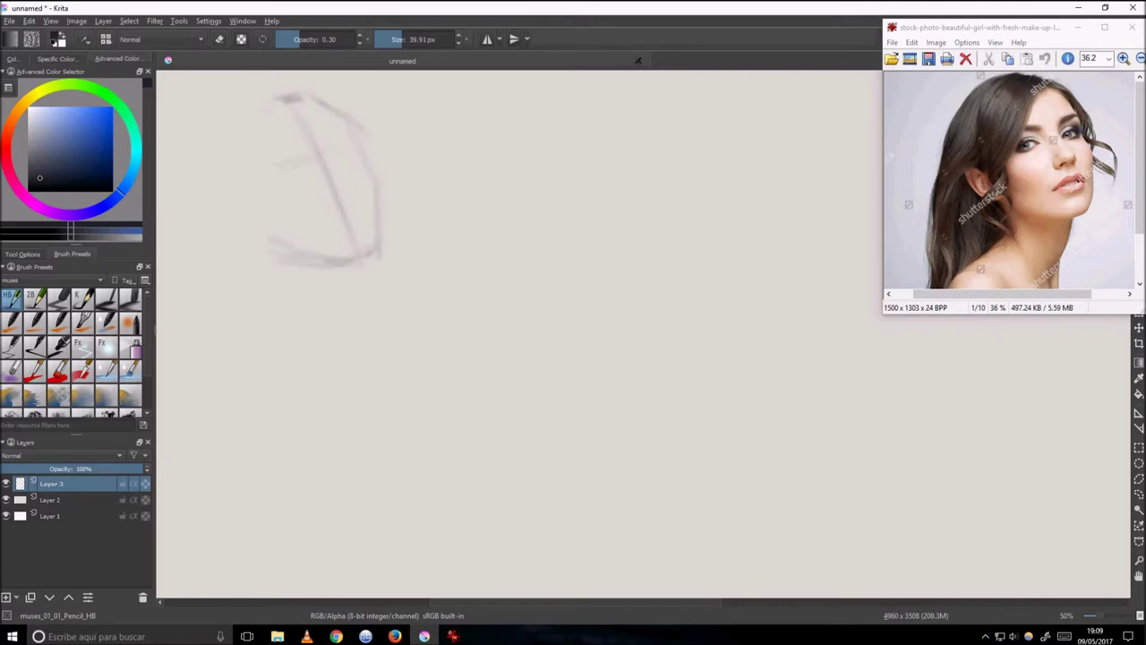
drag(323, 220, 352, 206)
mouse_move(362, 257)
mouse_down()
mouse_move(343, 331)
mouse_move(373, 180)
mouse_move(358, 145)
mouse_move(296, 93)
mouse_move(256, 163)
mouse_up()
drag(349, 177, 322, 145)
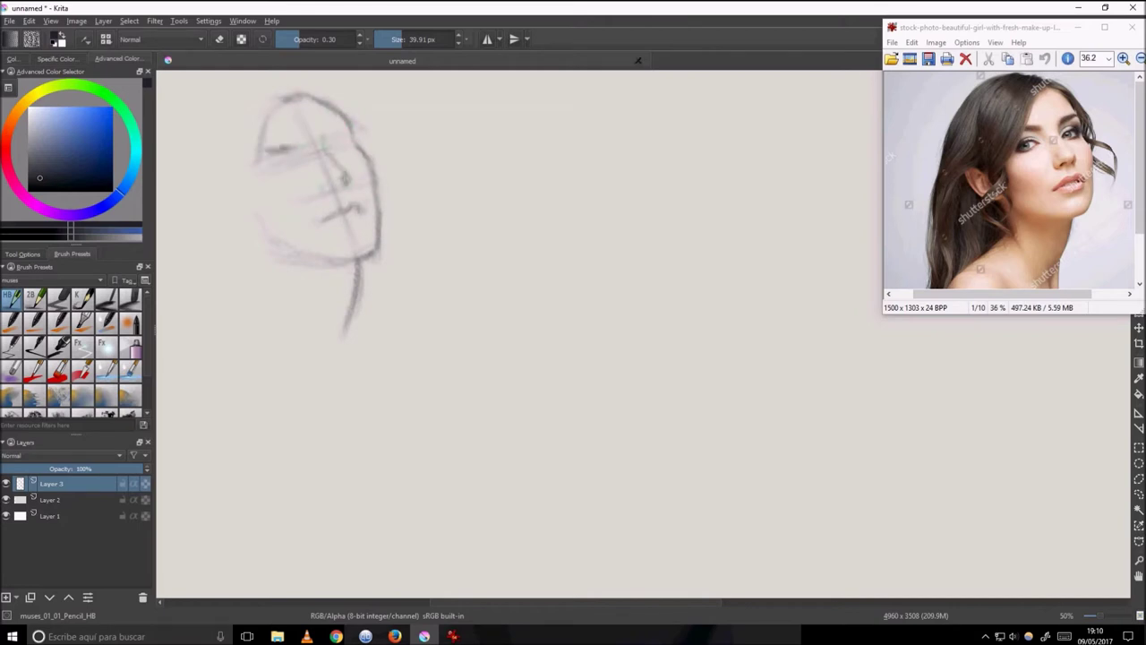
Step: Sketch the jawline, cheek, ear and the long hair falling down the left side
drag(314, 304, 276, 244)
drag(262, 161, 256, 230)
drag(230, 193, 265, 251)
mouse_move(208, 113)
mouse_down()
mouse_move(193, 177)
mouse_move(286, 82)
mouse_up()
mouse_move(286, 84)
mouse_down()
mouse_move(373, 149)
mouse_move(184, 220)
mouse_up()
drag(199, 133, 184, 365)
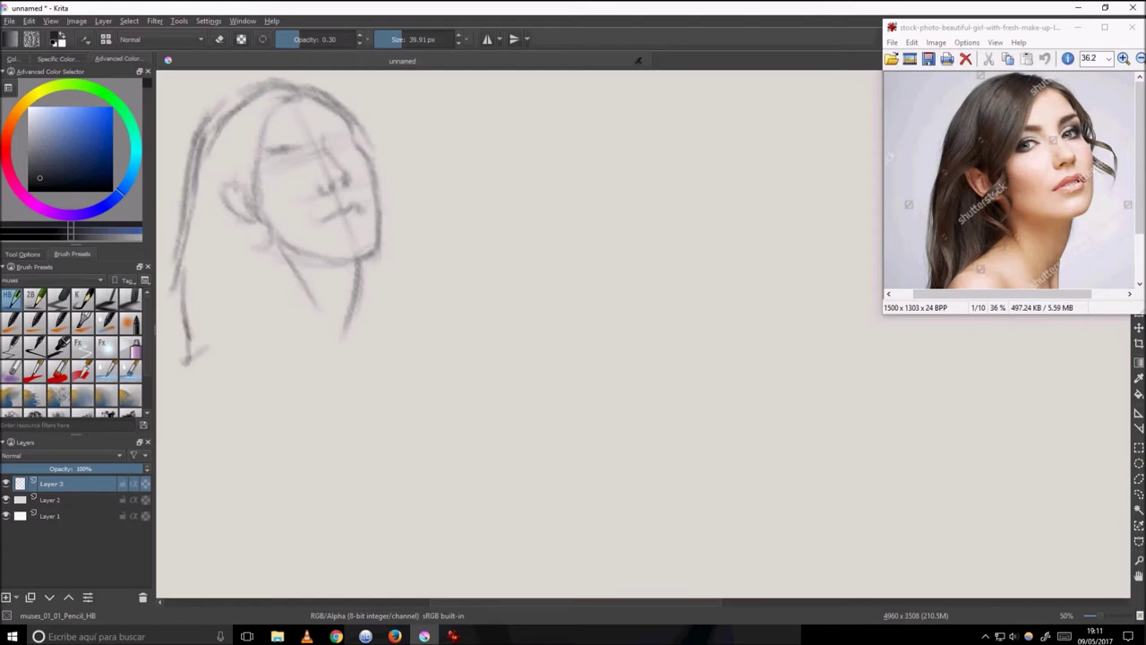
Step: Draw the neck, shoulder and collarbone lines and firm up the jawline
drag(309, 259, 241, 327)
mouse_move(285, 274)
mouse_down()
mouse_move(188, 394)
mouse_move(288, 374)
mouse_up()
drag(333, 319, 343, 373)
drag(376, 249, 355, 284)
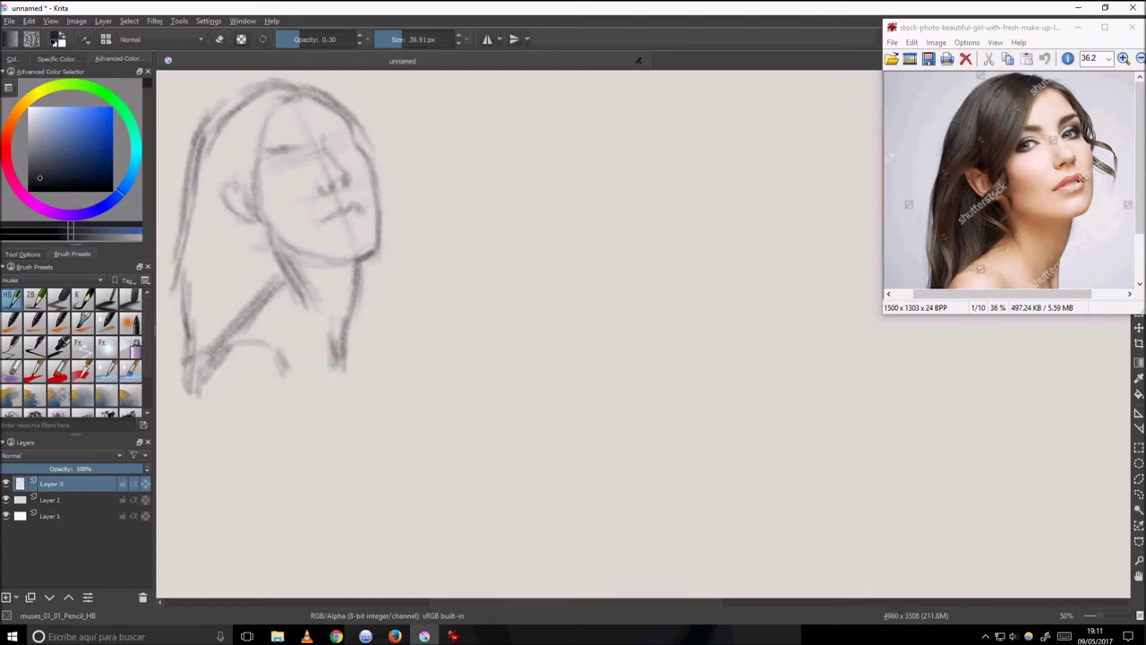
drag(272, 239, 360, 262)
Step: Darken the forehead hair and head outline, adding loose hair strands to the right
mouse_move(277, 111)
mouse_down()
mouse_move(255, 199)
mouse_move(217, 229)
mouse_move(282, 268)
mouse_up()
drag(234, 159, 183, 243)
drag(297, 104, 261, 184)
mouse_move(204, 128)
mouse_down()
mouse_move(344, 100)
mouse_move(428, 206)
mouse_up()
drag(378, 158, 415, 211)
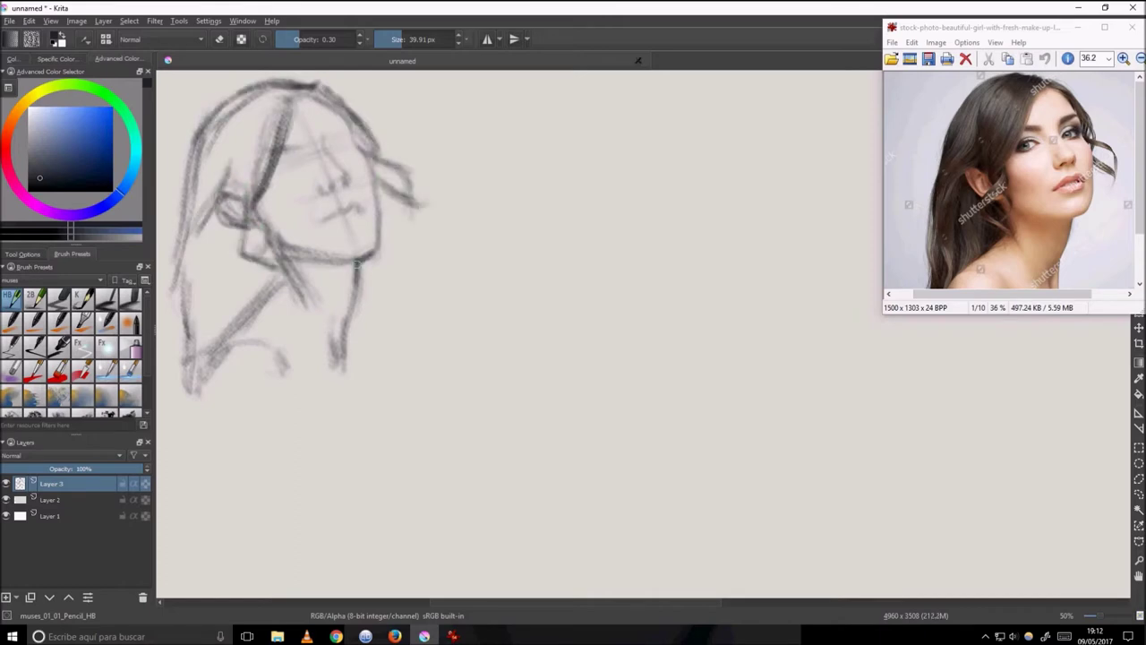
Step: Darken the neck, shoulder and left hair outlines
drag(356, 261, 337, 358)
drag(301, 258, 272, 307)
mouse_move(280, 271)
mouse_down()
mouse_move(199, 376)
mouse_move(285, 365)
mouse_up()
drag(252, 220, 215, 157)
mouse_move(242, 100)
mouse_down()
mouse_move(219, 179)
mouse_move(236, 186)
mouse_move(304, 85)
mouse_move(192, 190)
mouse_move(188, 386)
mouse_up()
Step: Hatch dark shading into the left hair and darken the hair along the face and top
drag(269, 259, 197, 341)
drag(224, 161, 197, 332)
mouse_move(215, 201)
mouse_down()
mouse_move(253, 154)
mouse_move(219, 201)
mouse_up()
mouse_move(224, 147)
mouse_down()
mouse_move(206, 238)
mouse_move(269, 249)
mouse_move(251, 318)
mouse_move(177, 393)
mouse_up()
drag(198, 175, 175, 381)
mouse_move(260, 85)
mouse_down()
mouse_move(186, 238)
mouse_move(363, 134)
mouse_up()
Step: Draw both eyes, touch in the nose, and add hair strands beside the face
mouse_move(310, 86)
mouse_down()
mouse_move(352, 124)
mouse_move(340, 145)
mouse_move(351, 136)
mouse_move(352, 148)
mouse_up()
drag(276, 145, 305, 141)
drag(308, 84, 269, 186)
drag(283, 109, 251, 198)
drag(342, 173, 347, 184)
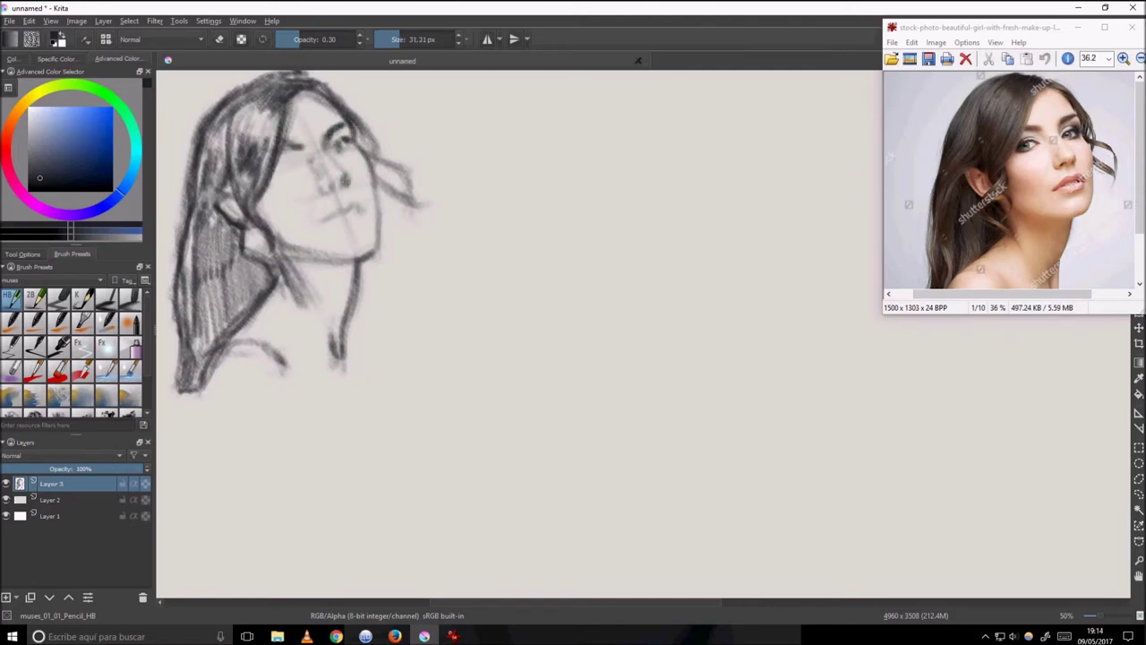
Step: Shade under the chin, the neck, shoulder and cheek, and darken the jawline
drag(292, 254, 342, 291)
mouse_move(339, 316)
mouse_down()
mouse_move(335, 353)
mouse_move(313, 383)
mouse_up()
mouse_move(267, 195)
mouse_down()
mouse_move(301, 242)
mouse_move(367, 254)
mouse_up()
drag(372, 175, 372, 251)
drag(367, 149, 351, 303)
mouse_move(354, 260)
mouse_down()
mouse_move(274, 242)
mouse_move(371, 259)
mouse_up()
Step: Shade the eye sockets, nose underside, and both cheeks along the jaw
drag(275, 158, 299, 174)
drag(351, 139, 341, 183)
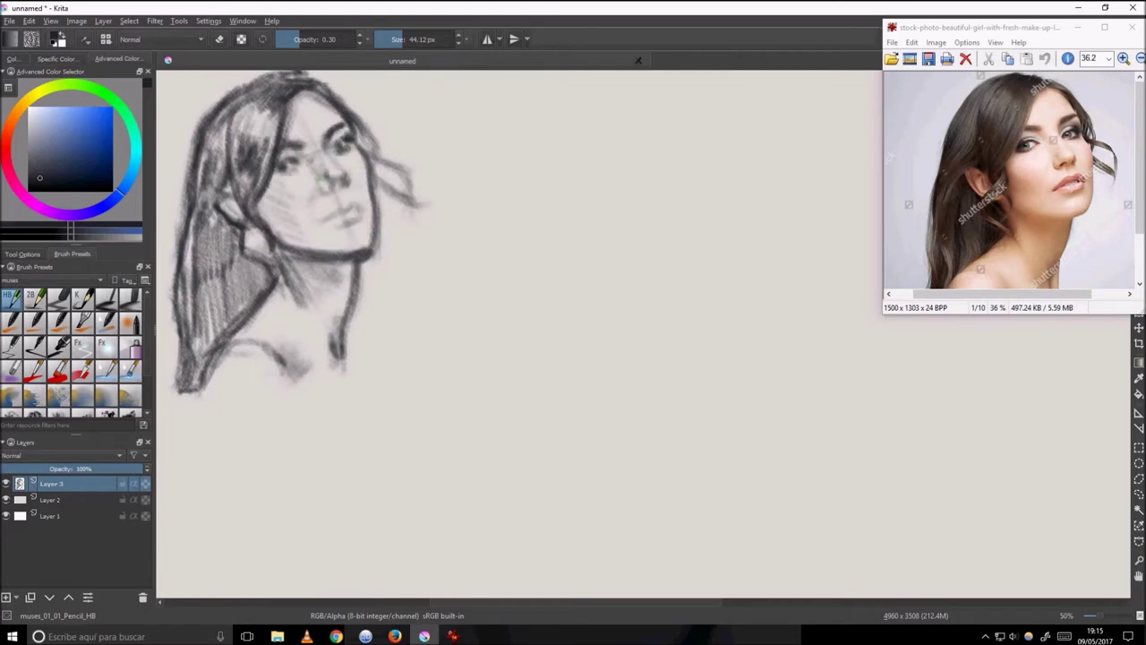
drag(362, 251, 372, 202)
drag(373, 161, 360, 222)
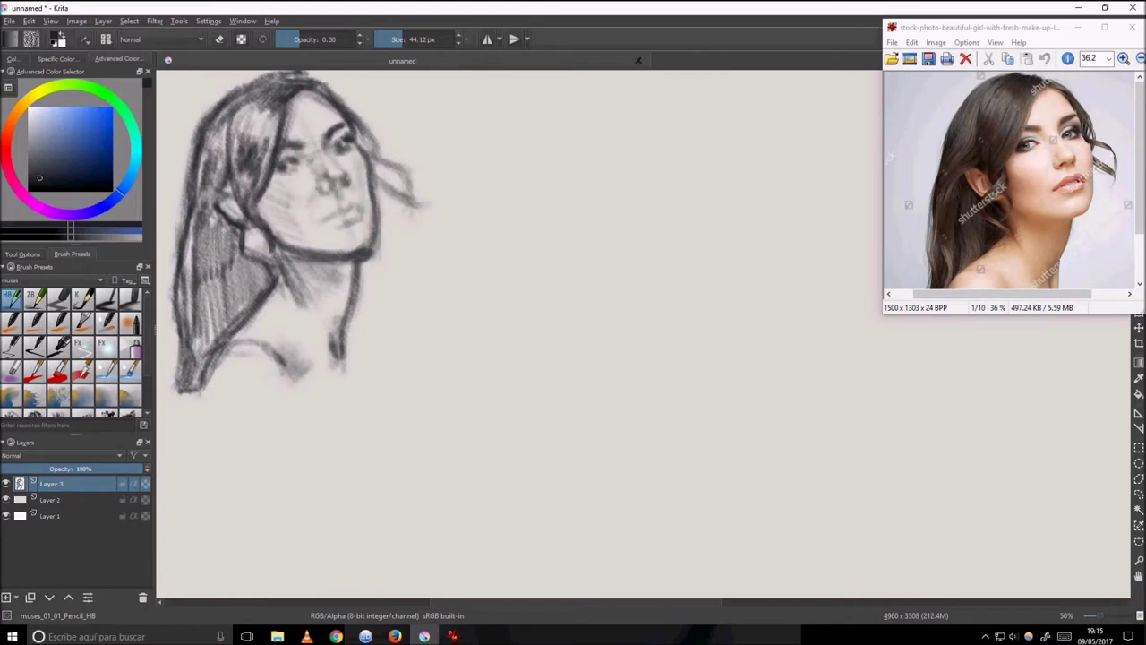
drag(265, 197, 304, 232)
Step: Shade the top of the hair and darken its left side
mouse_move(285, 93)
mouse_down()
mouse_move(242, 111)
mouse_move(231, 179)
mouse_move(194, 255)
mouse_up()
drag(215, 192, 192, 278)
drag(228, 233, 217, 312)
drag(229, 211, 215, 326)
Step: With a smaller brush, darken around the eyes, draw the nose to the nostril, and define the lips
key(bracketleft)
key(bracketleft)
drag(334, 89, 351, 128)
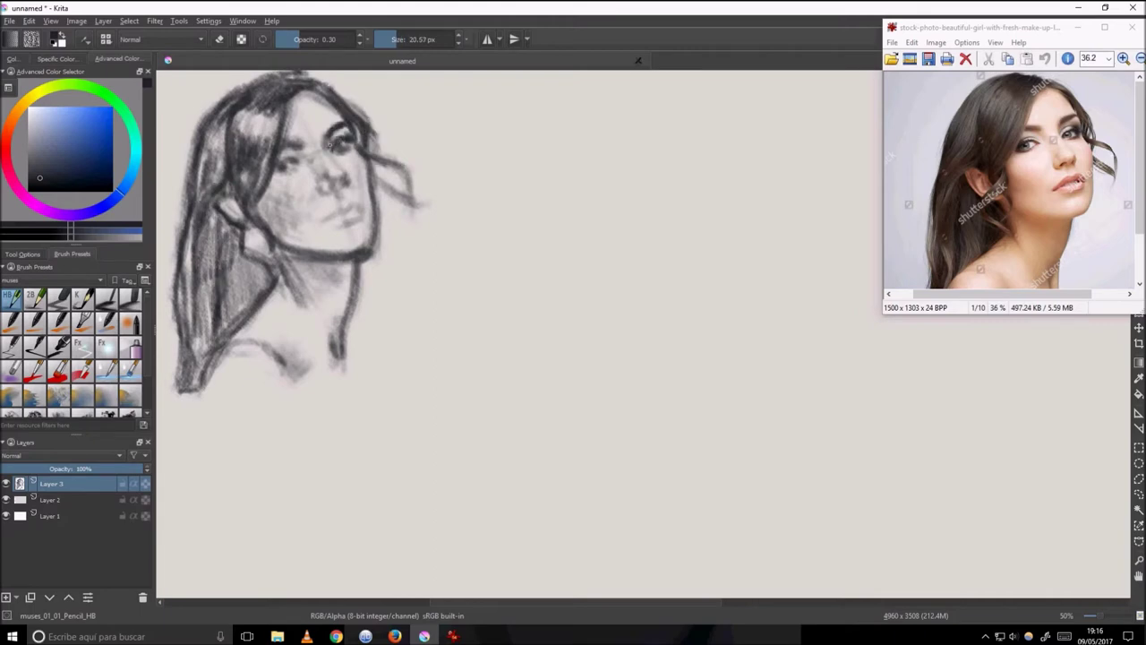
drag(328, 143, 347, 180)
drag(299, 154, 278, 173)
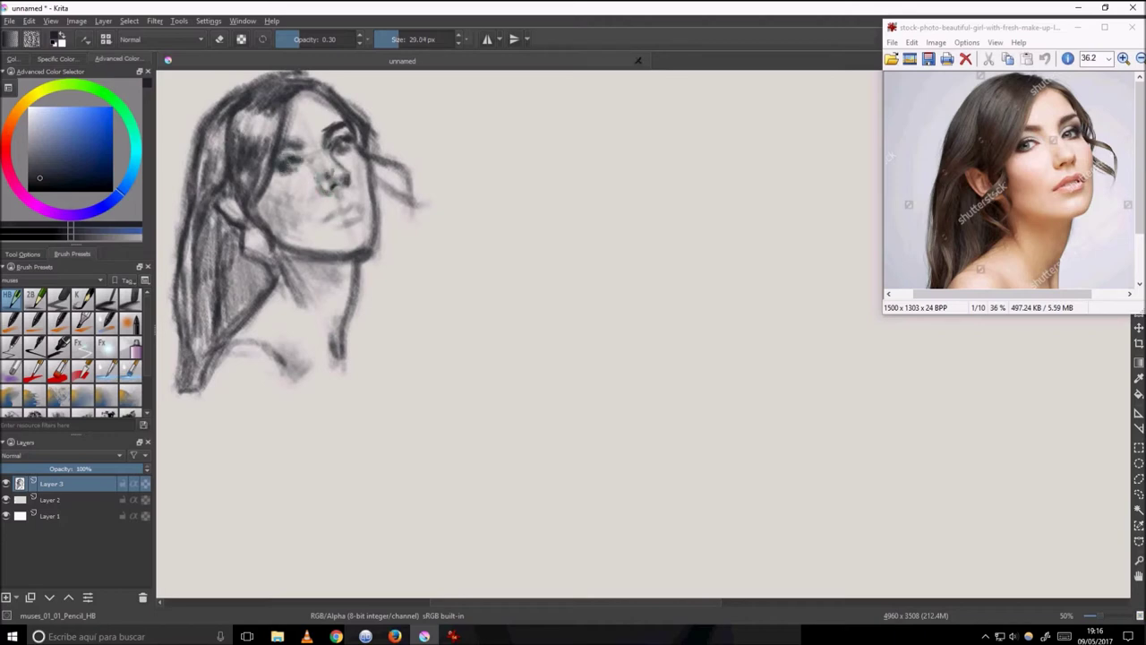
drag(339, 226, 364, 211)
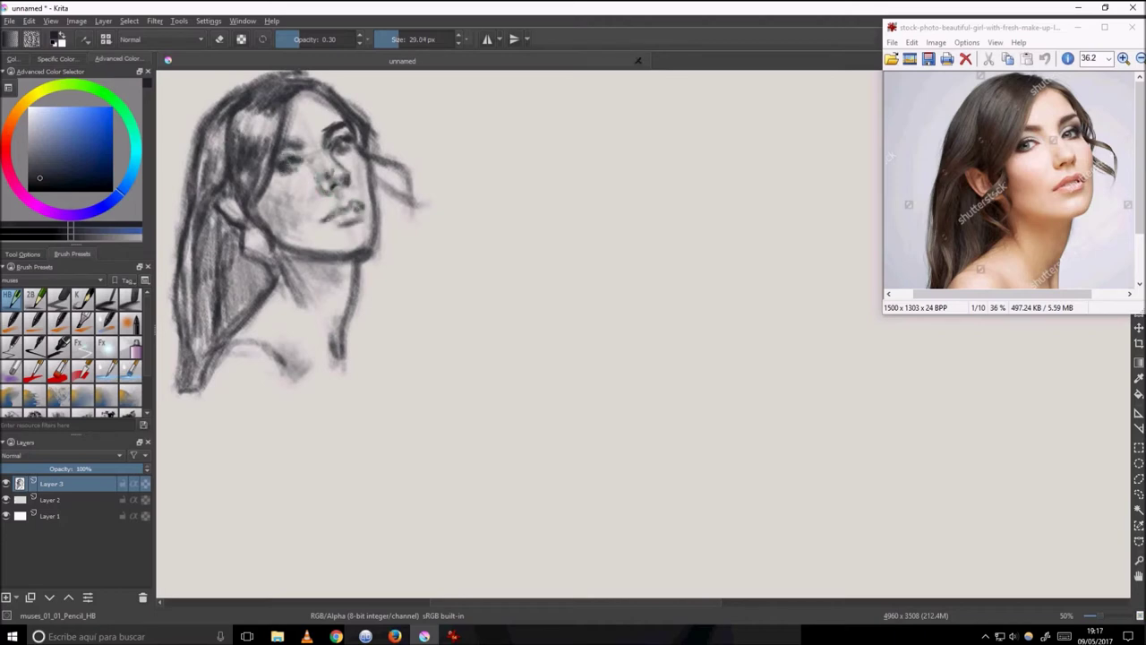
Step: Add soft shading on the cheek, neck and shoulders, then adjust the brush size
mouse_move(262, 190)
mouse_down()
mouse_move(283, 223)
mouse_move(299, 215)
mouse_up()
drag(275, 330, 310, 365)
drag(331, 338, 357, 371)
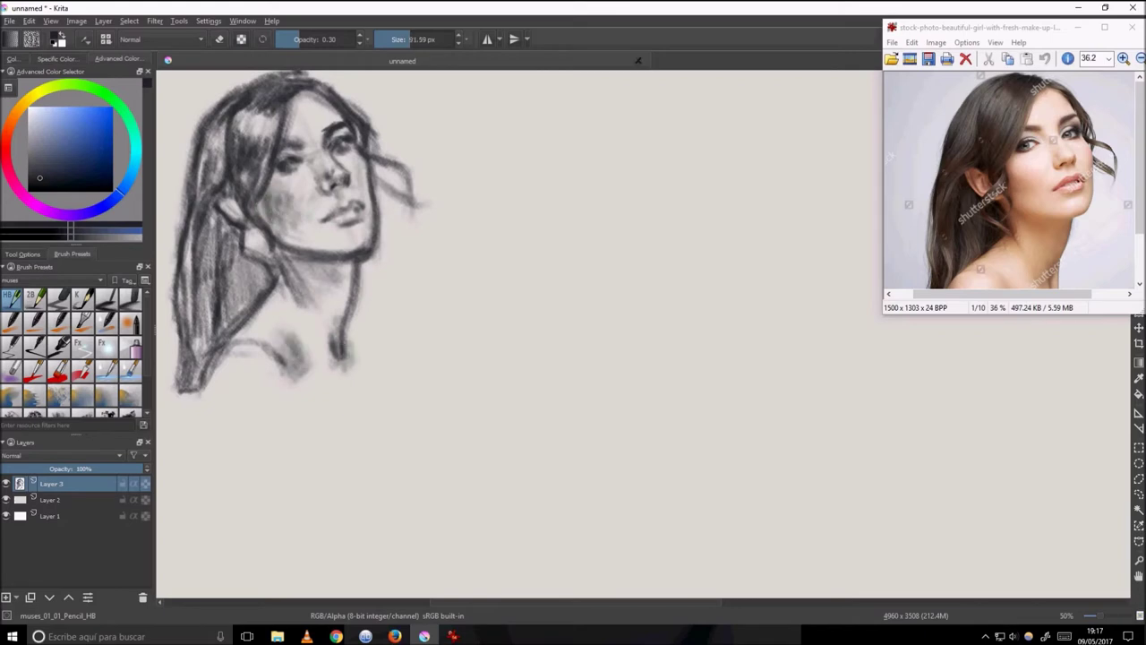
drag(252, 354, 213, 387)
key(bracketleft)
key(bracketleft)
key(bracketleft)
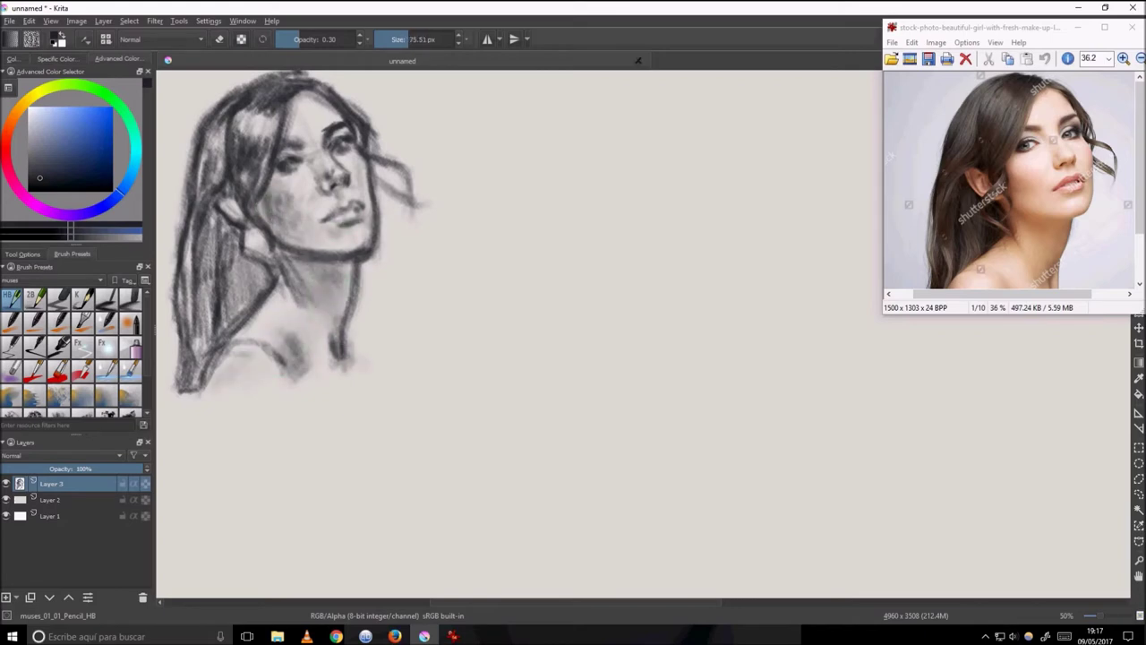
key(bracketright)
key(bracketright)
key(bracketright)
Step: Zoom into the face and, with Pencil_2B, darken the eyelid, hairline, left eye and brow
scroll(250, 246, up, 1)
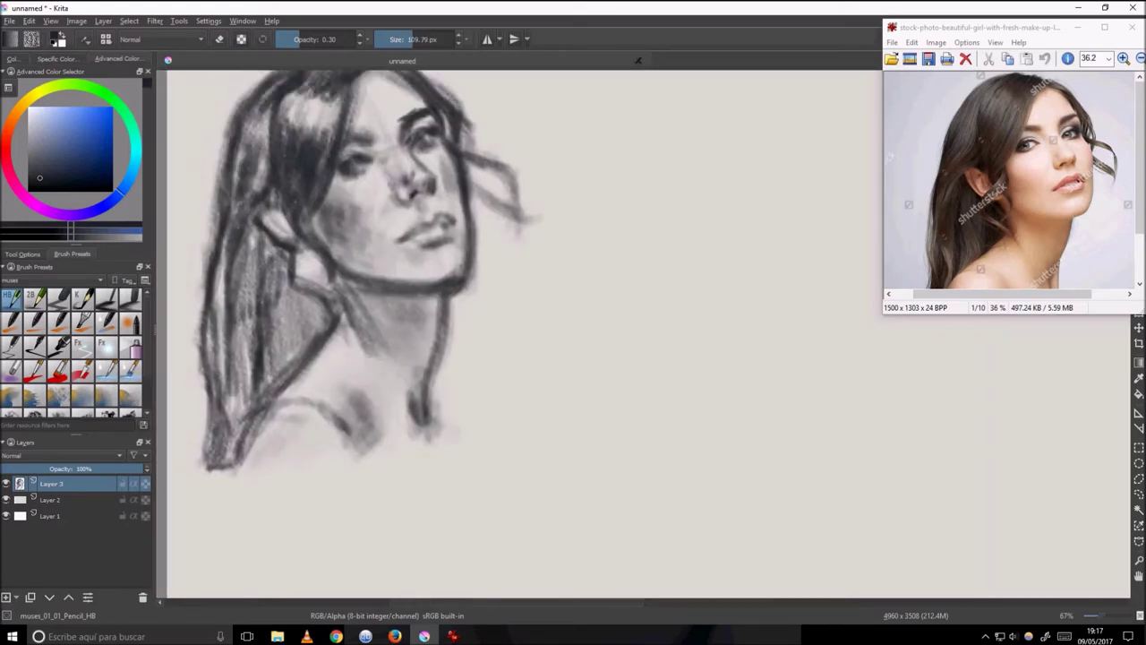
key(bracketleft)
key(bracketleft)
key(bracketleft)
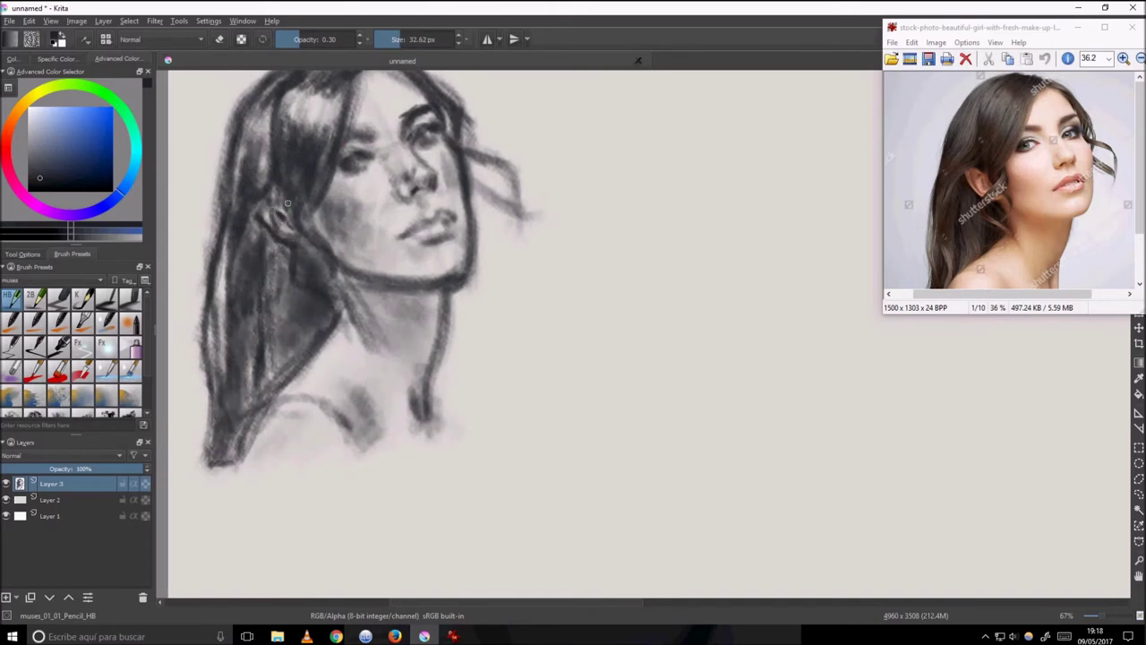
scroll(382, 239, up, 2)
key(slash)
drag(394, 202, 458, 190)
mouse_move(399, 118)
mouse_down()
mouse_move(367, 236)
mouse_move(414, 267)
mouse_move(394, 235)
mouse_move(475, 215)
mouse_move(538, 142)
mouse_up()
key(bracketright)
mouse_move(528, 59)
mouse_down()
mouse_move(540, 107)
mouse_move(370, 185)
mouse_up()
drag(377, 260, 220, 328)
Step: Darken the nostrils, the area below the nose, both cheeks and jaw, and reshape the lips
key(bracketleft)
key(bracketleft)
key(bracketleft)
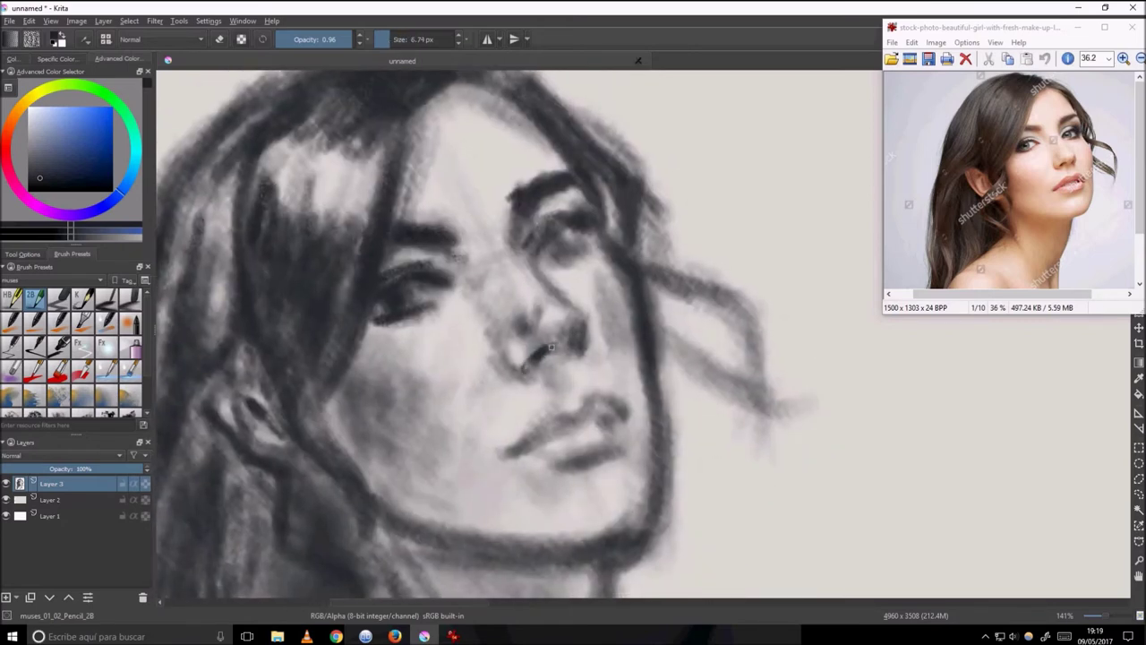
mouse_move(581, 318)
mouse_down()
mouse_move(534, 378)
mouse_move(549, 395)
mouse_up()
key(bracketright)
key(bracketright)
key(bracketright)
drag(573, 347, 530, 369)
drag(627, 285, 611, 358)
drag(394, 361, 322, 465)
key(bracketleft)
key(bracketleft)
mouse_move(548, 438)
mouse_down()
mouse_move(599, 418)
mouse_move(591, 398)
mouse_move(623, 399)
mouse_move(520, 453)
mouse_up()
Step: Zoom out and add dark strands to the right, top and left of the hair
key(bracketright)
key(bracketright)
key(bracketright)
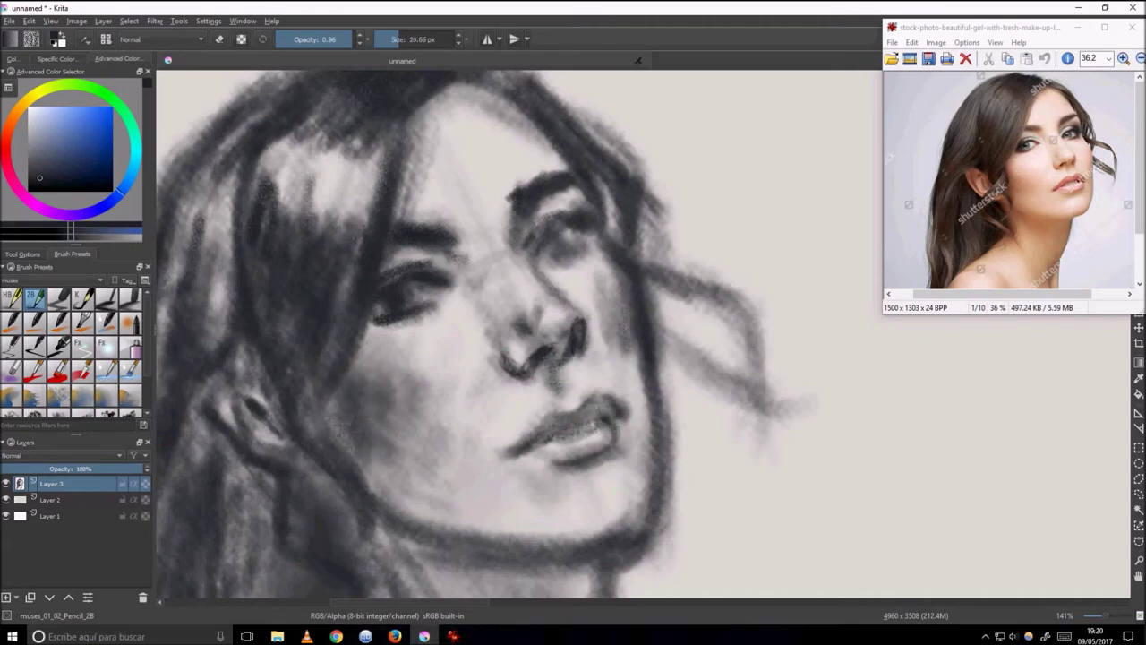
key(minus)
key(minus)
key(minus)
key(bracketleft)
key(bracketleft)
key(bracketleft)
key(bracketleft)
mouse_move(526, 191)
mouse_down()
mouse_move(559, 231)
mouse_move(521, 235)
mouse_move(554, 234)
mouse_move(420, 106)
mouse_move(350, 175)
mouse_up()
key(bracketright)
key(bracketright)
key(bracketright)
drag(340, 233, 306, 424)
drag(401, 315, 358, 399)
Step: Switch to an erasing Pencil_HB and lighten the right neck contour
key(slash)
drag(429, 218, 507, 208)
drag(500, 296, 494, 362)
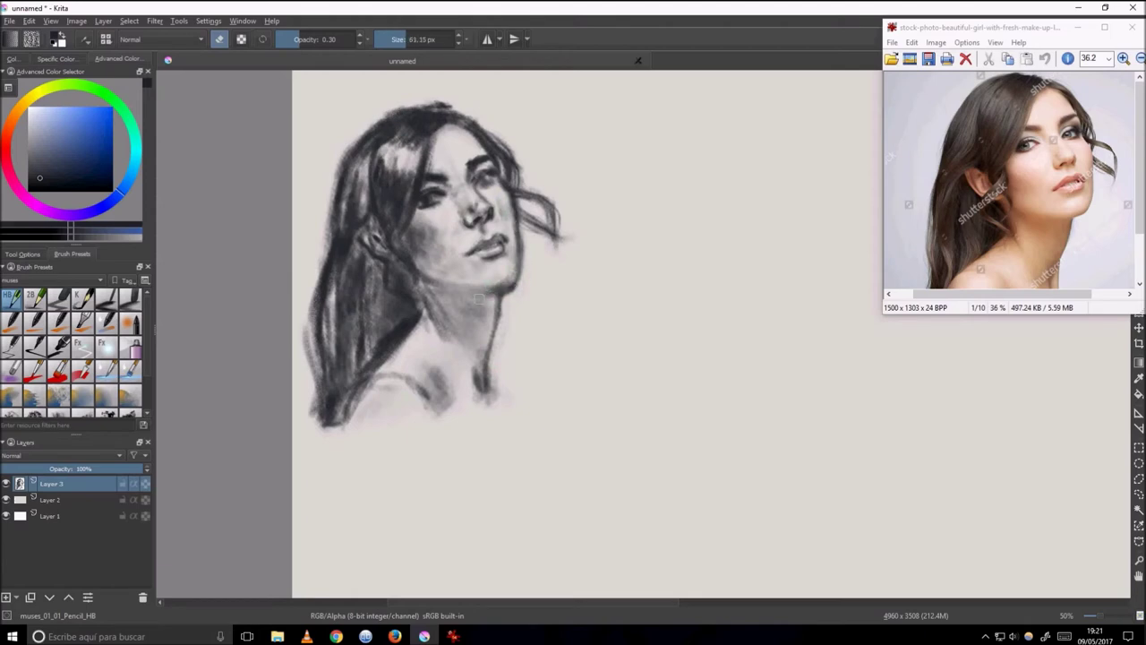
Step: Check the mirrored view, swap between Pencil_2B and Pencil_HB, and erase to lighten the nose shading
key(m)
key(m)
key(slash)
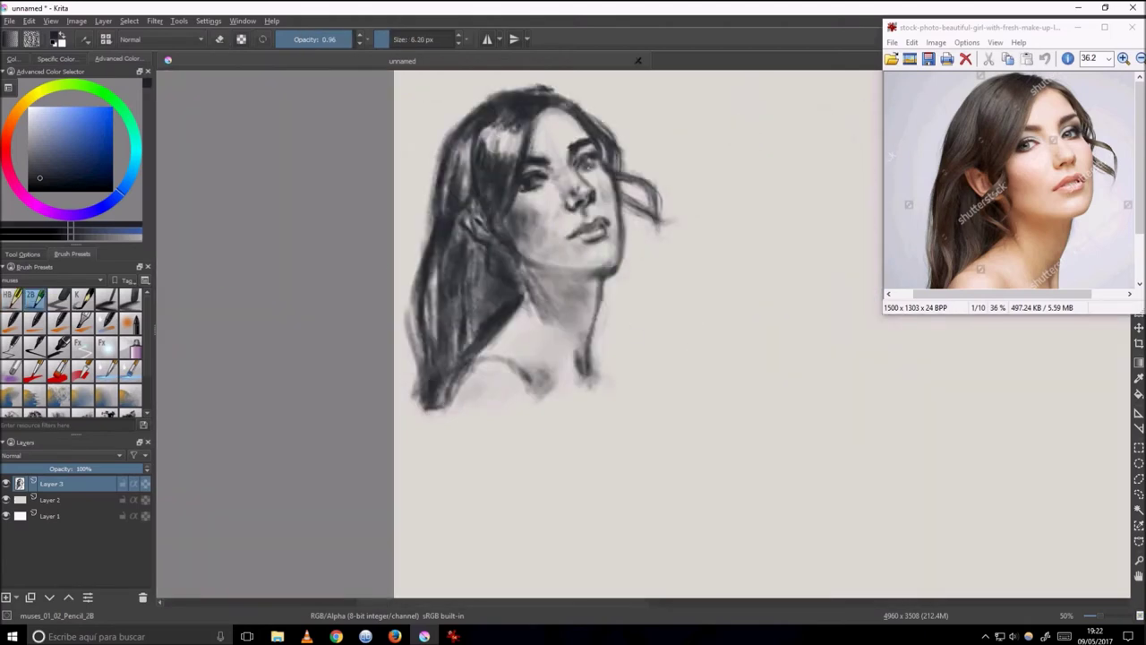
key(e)
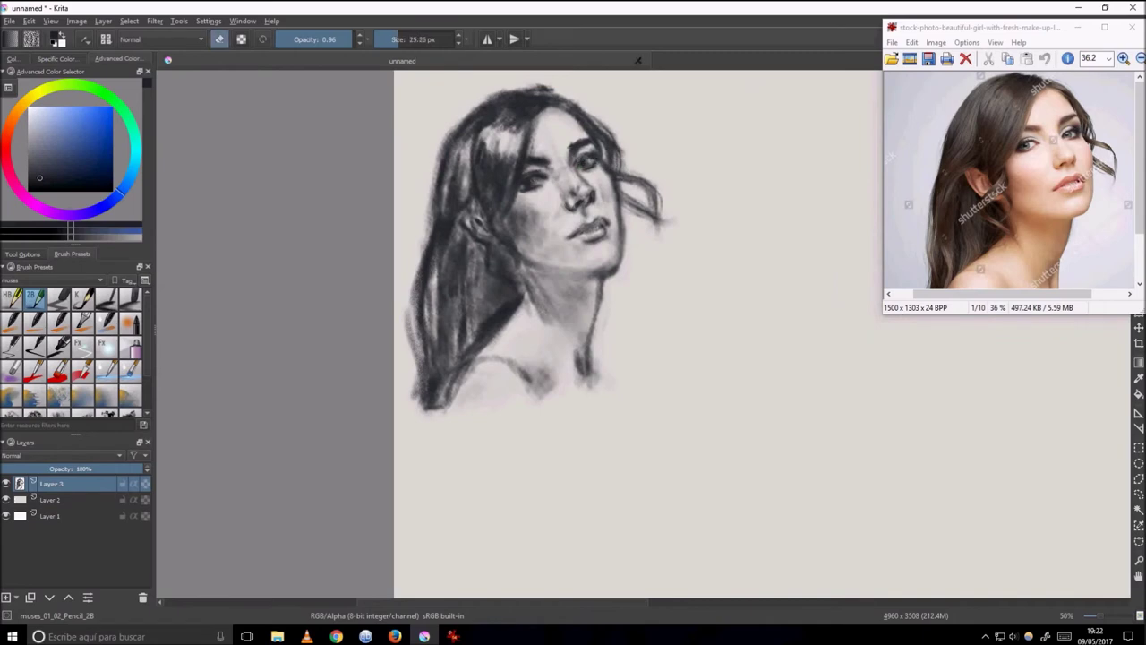
key(bracketleft)
key(slash)
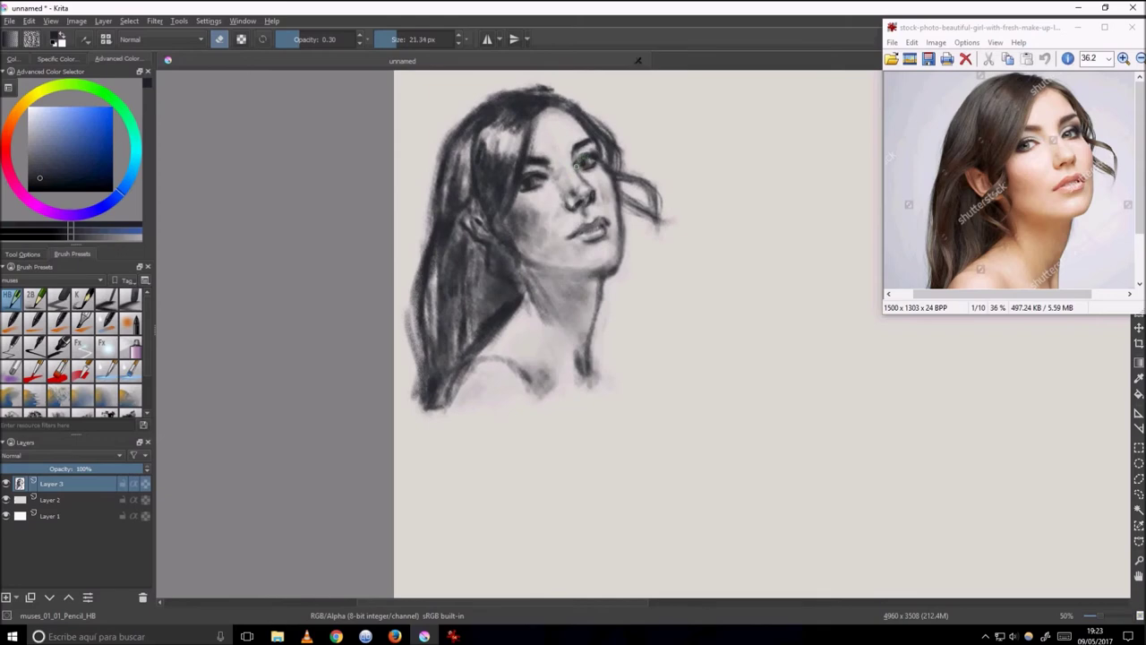
key(e)
key(e)
drag(574, 204, 586, 197)
key(e)
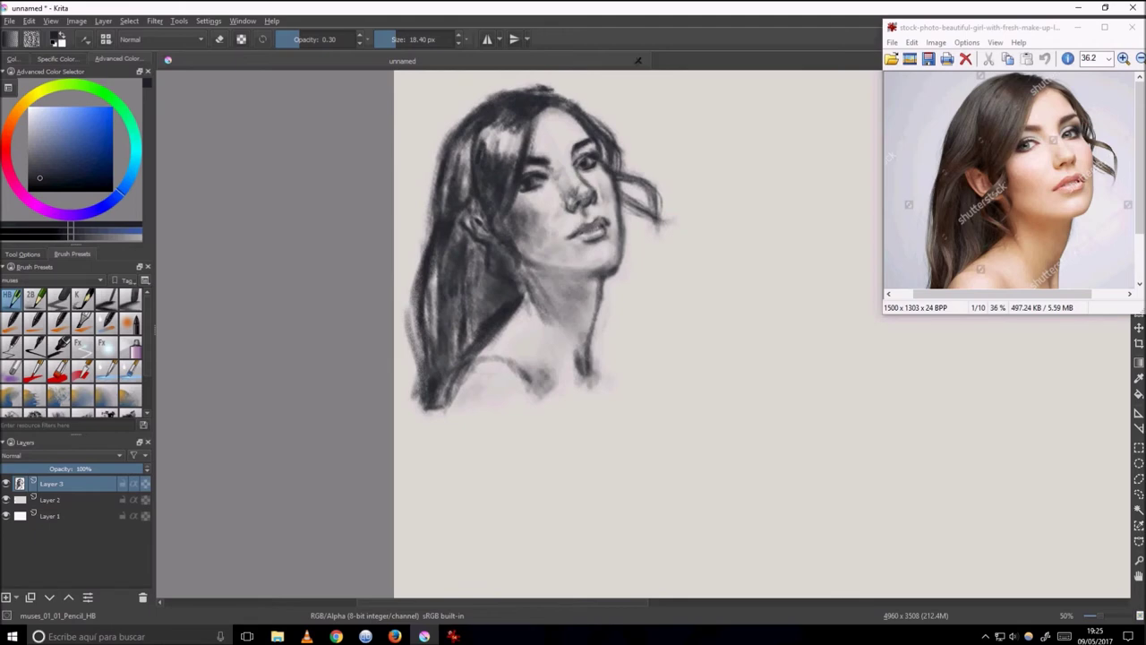
mouse_move(528, 222)
mouse_down()
mouse_move(488, 242)
mouse_move(528, 313)
mouse_up()
Step: Shade the neck and spread dark tone across the chest below the shoulders
mouse_move(551, 267)
mouse_down()
mouse_move(582, 300)
mouse_move(591, 348)
mouse_up()
drag(583, 295, 587, 376)
drag(457, 394, 618, 376)
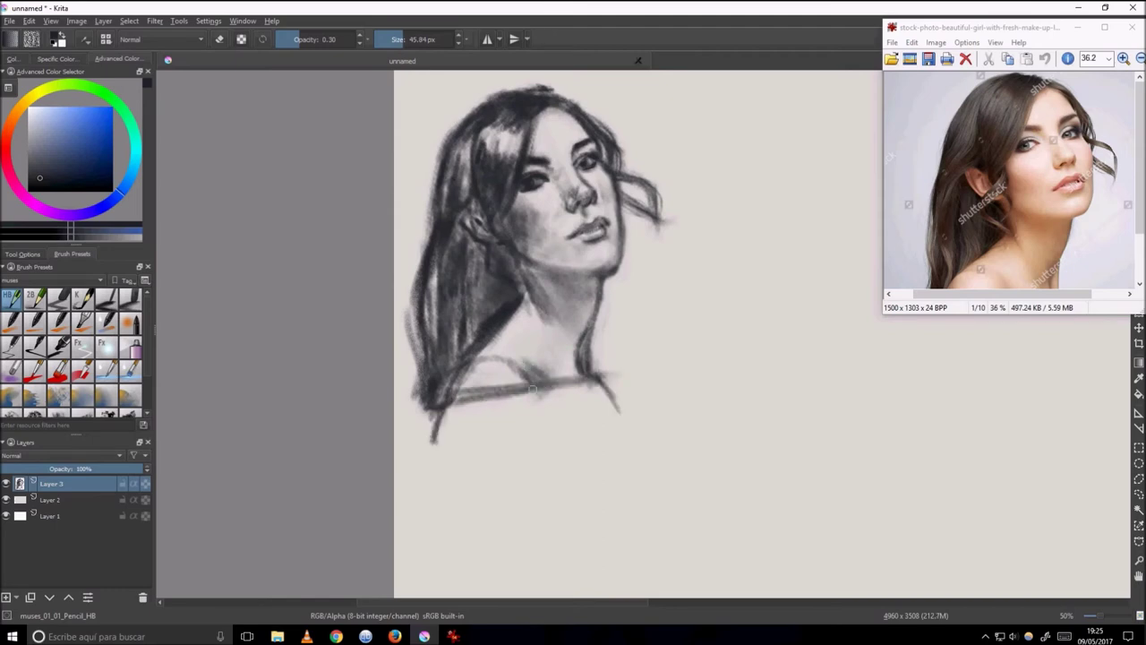
drag(435, 443, 614, 394)
drag(517, 424, 627, 439)
drag(537, 332, 519, 305)
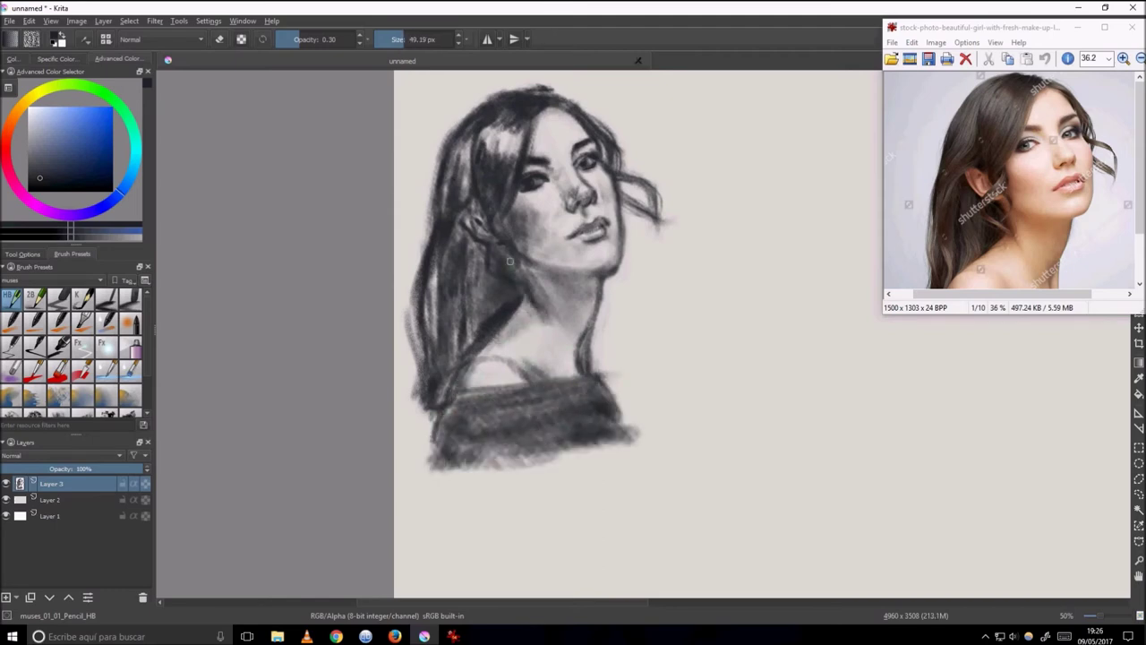
Step: Darken the hair beside the face, its left edge and the shoulder, then check mirrored
drag(462, 277, 455, 349)
drag(488, 259, 470, 336)
mouse_move(506, 197)
mouse_down()
mouse_move(484, 269)
mouse_move(421, 255)
mouse_up()
drag(442, 213, 429, 453)
drag(420, 385, 483, 421)
drag(573, 358, 533, 387)
key(m)
key(m)
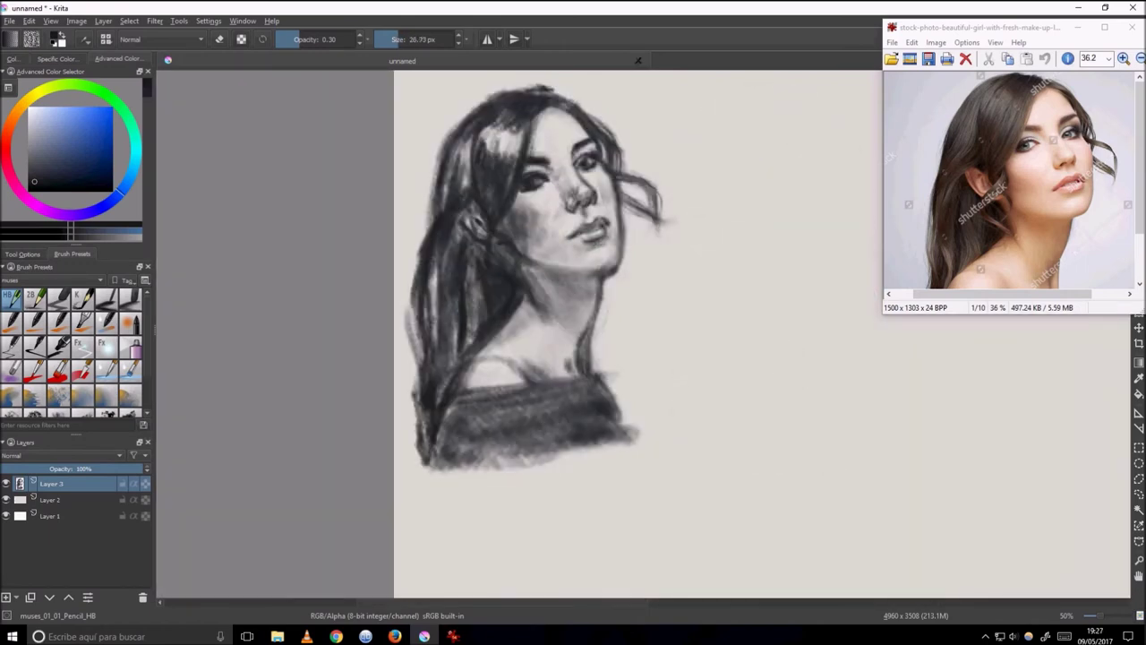
Step: Erase and redraw the loose hair wisp on the right with dark strokes
key(e)
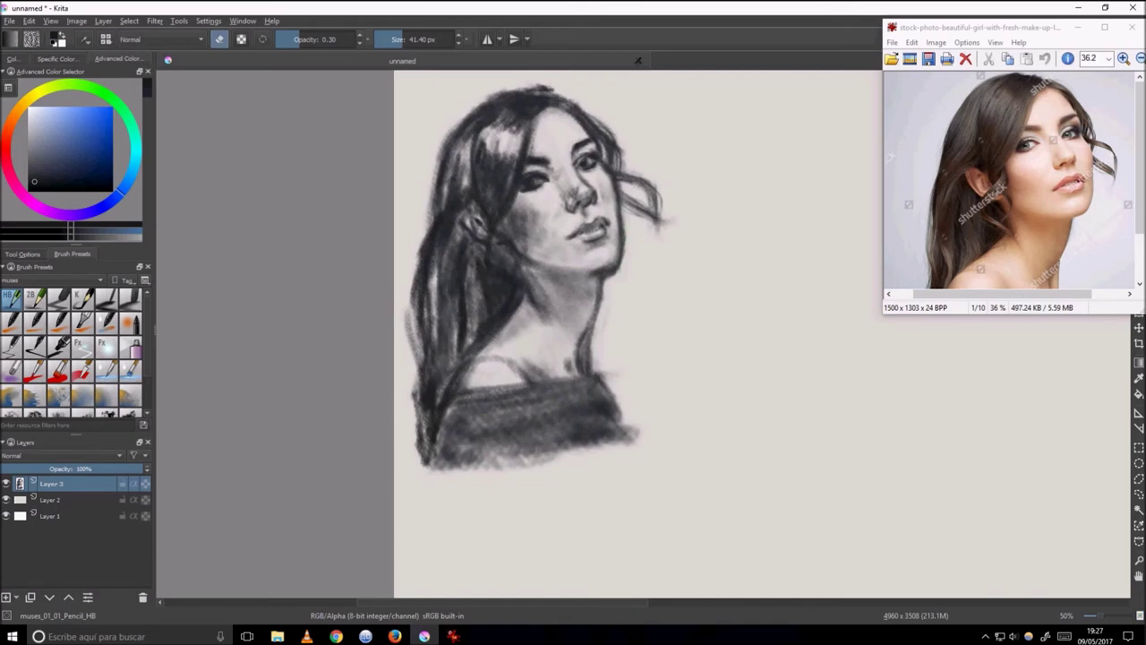
drag(655, 208, 667, 225)
key(e)
drag(632, 183, 656, 238)
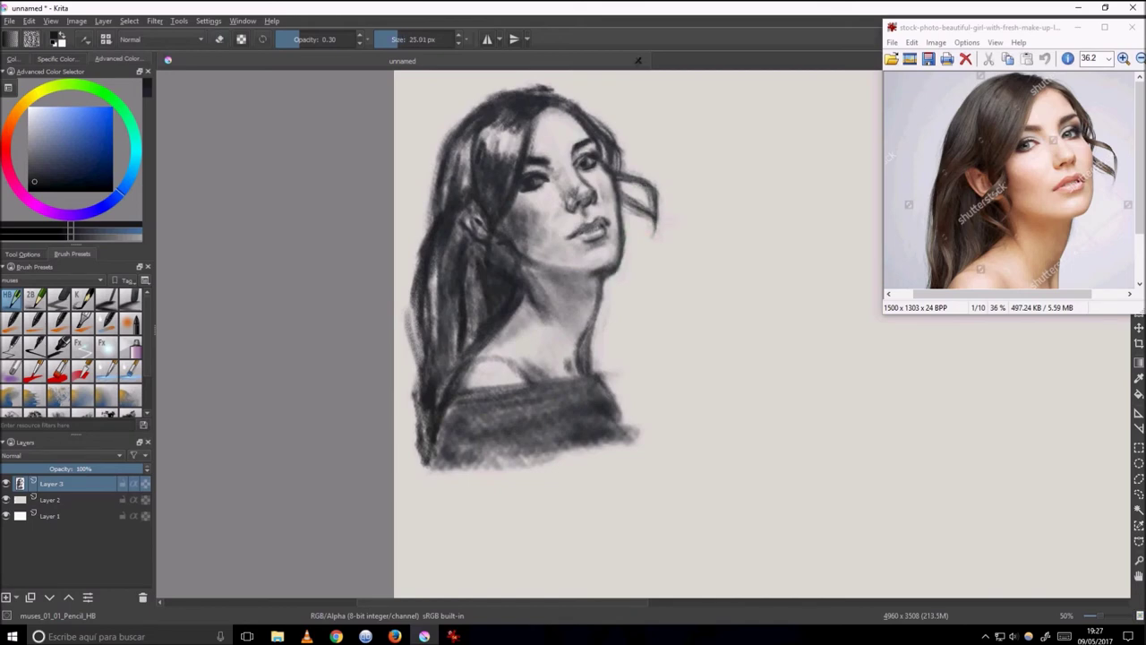
key(e)
Step: Sample a dark blue-grey from the drawing with a smaller brush, then switch to erasing
key(x)
key(e)
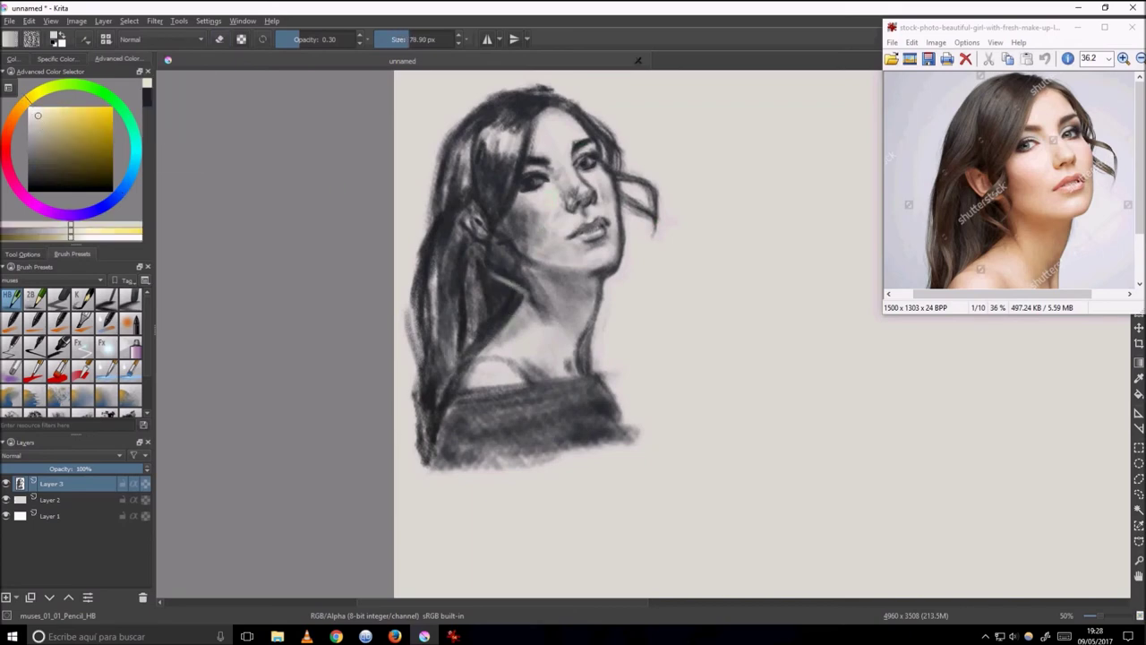
click(33, 116)
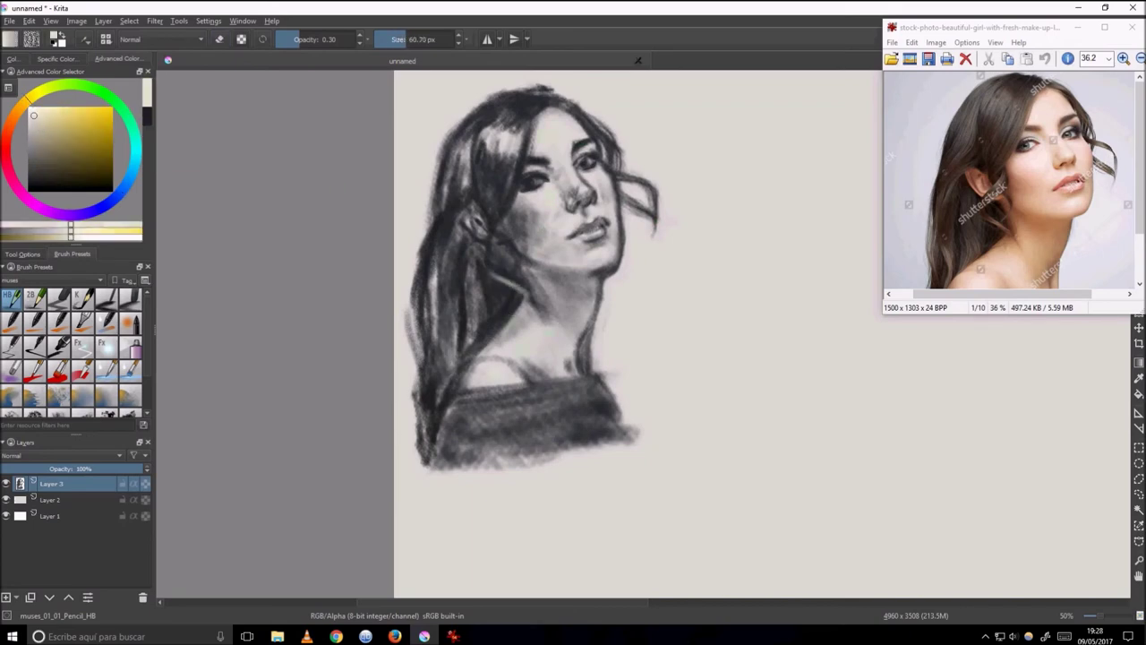
key(bracketleft)
key(bracketleft)
key(bracketleft)
ctrl+click(575, 234)
key(bracketleft)
key(bracketleft)
key(bracketleft)
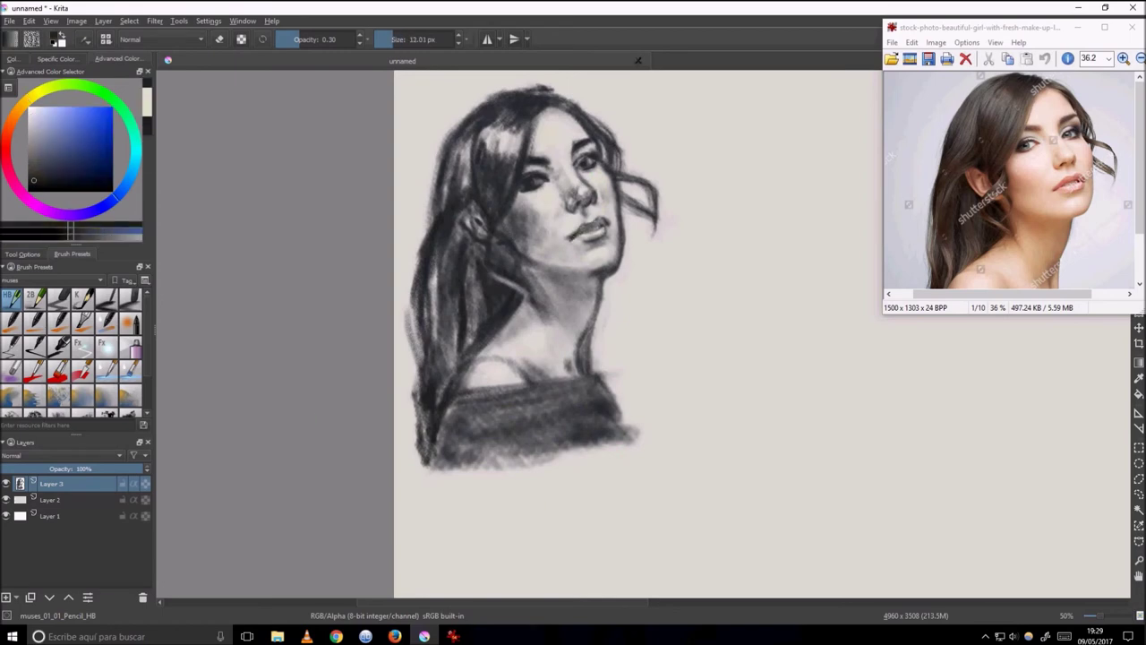
key(e)
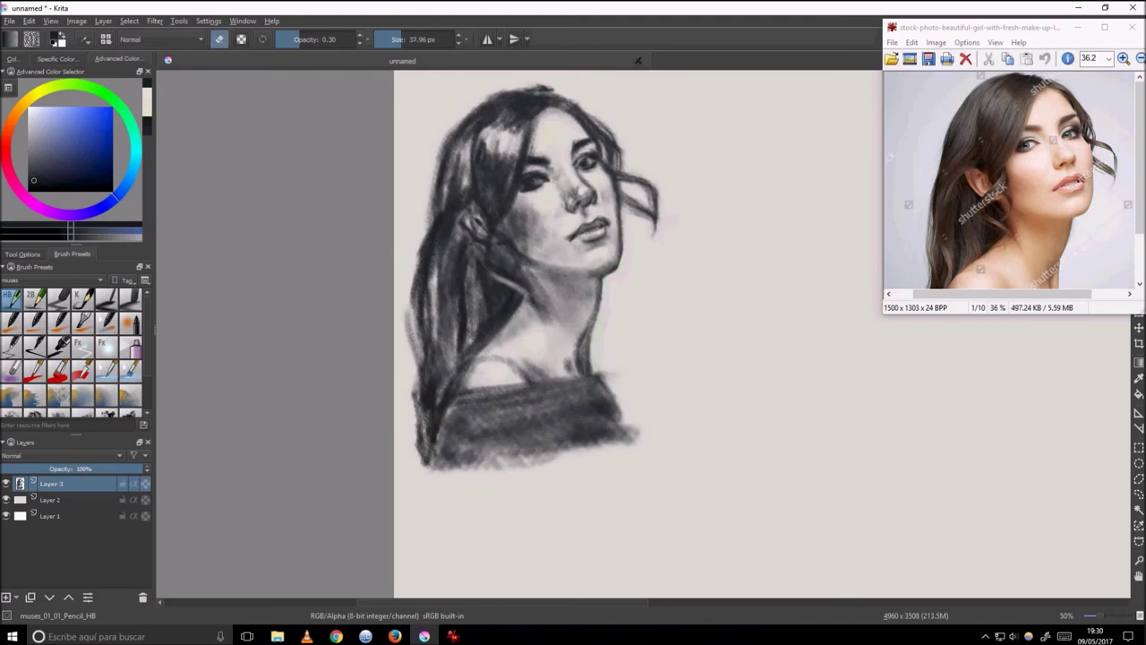
Step: At 100% zoom, erase to lighten the cheek below the left eye and around its iris
key(1)
key(bracketleft)
key(bracketleft)
key(bracketleft)
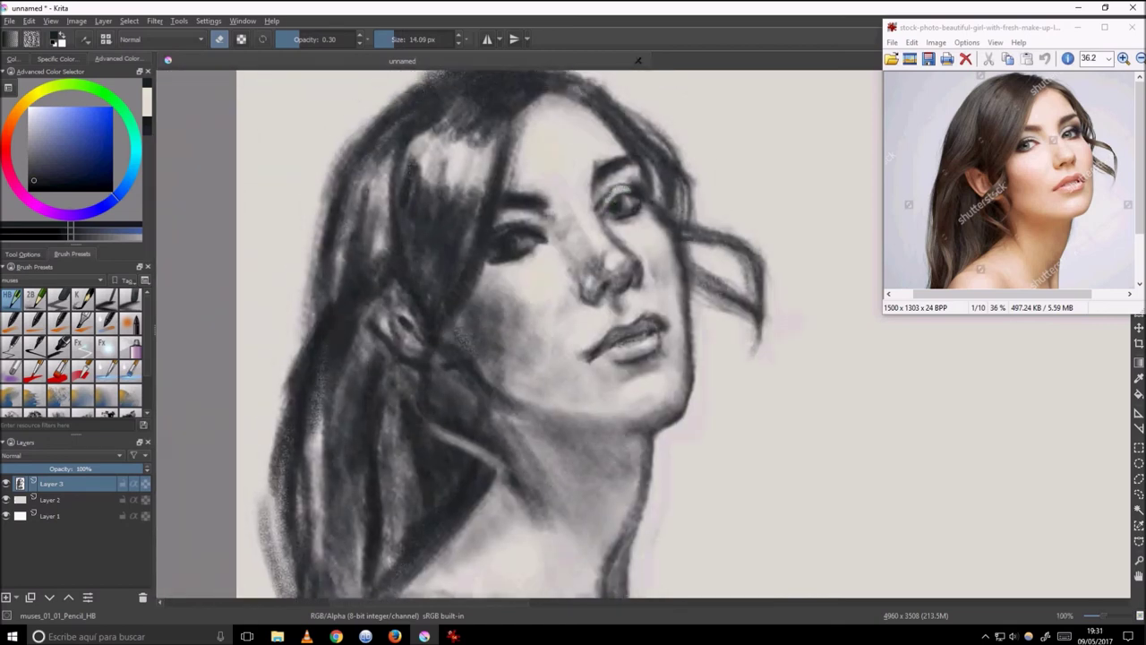
key(bracketleft)
key(bracketleft)
key(bracketright)
key(bracketright)
key(bracketright)
drag(511, 309, 524, 249)
key(bracketleft)
key(bracketleft)
key(bracketleft)
key(bracketleft)
key(bracketleft)
drag(499, 244, 523, 242)
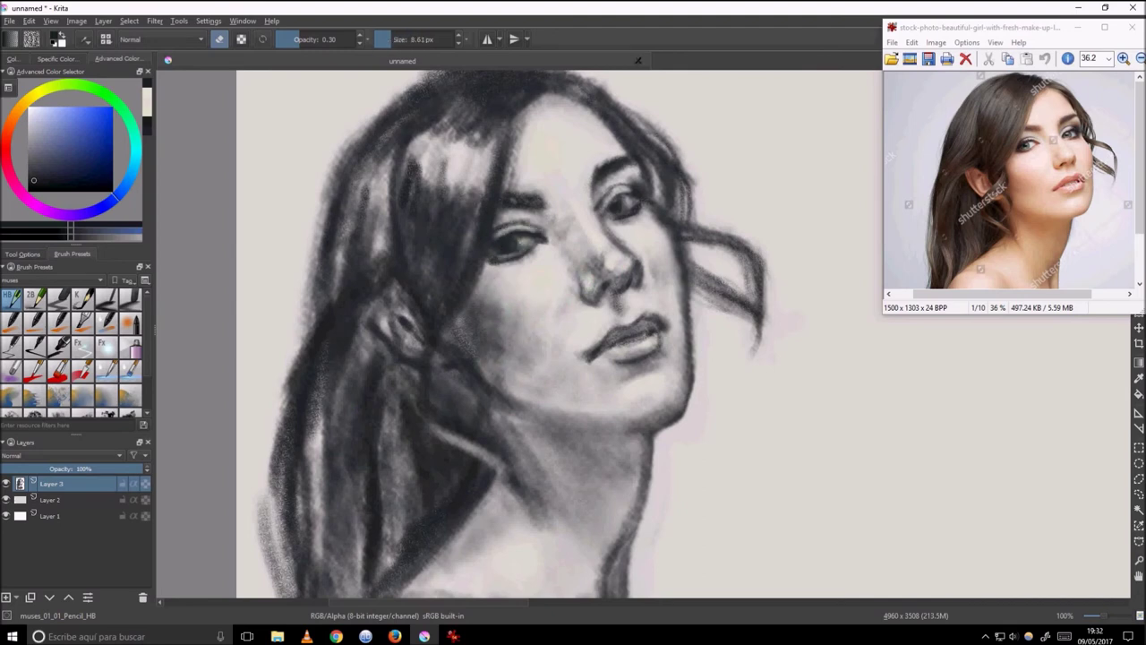
Step: Darken the right eye's iris with a slightly larger brush
key(bracketright)
key(e)
key(bracketright)
key(bracketright)
drag(638, 205, 618, 193)
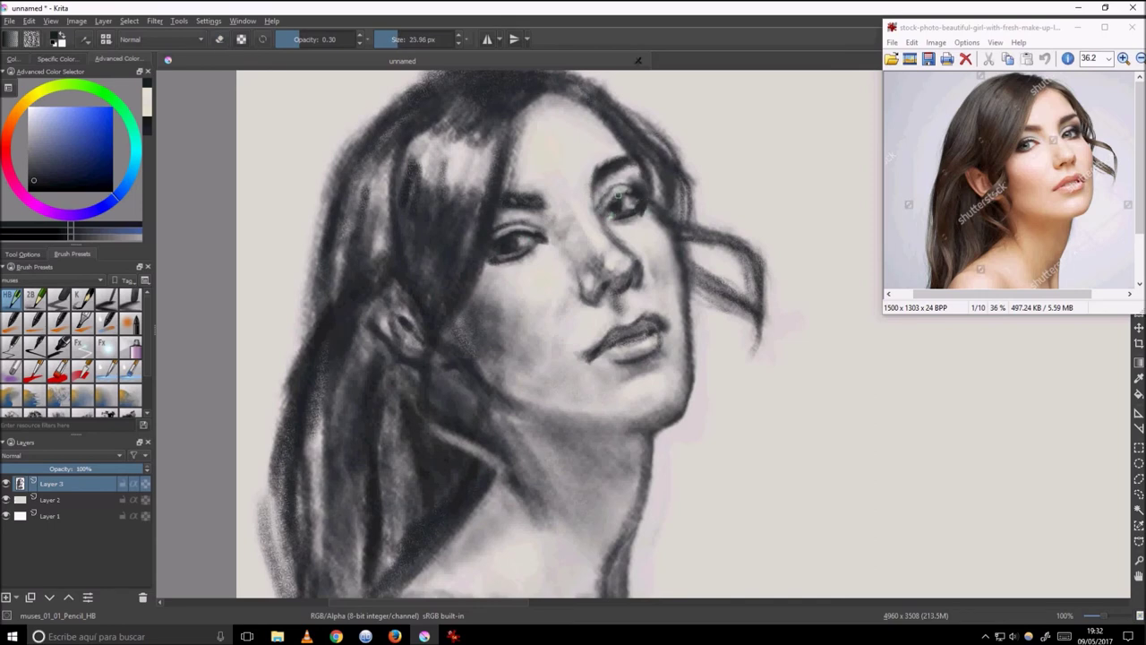
key(e)
key(e)
Step: Pick a light cream and paint three highlight strokes into the upper left hair
ctrl+click(504, 250)
key(bracketright)
key(bracketright)
key(bracketleft)
key(bracketleft)
key(bracketleft)
mouse_move(443, 101)
mouse_down()
mouse_move(412, 210)
mouse_move(421, 192)
mouse_up()
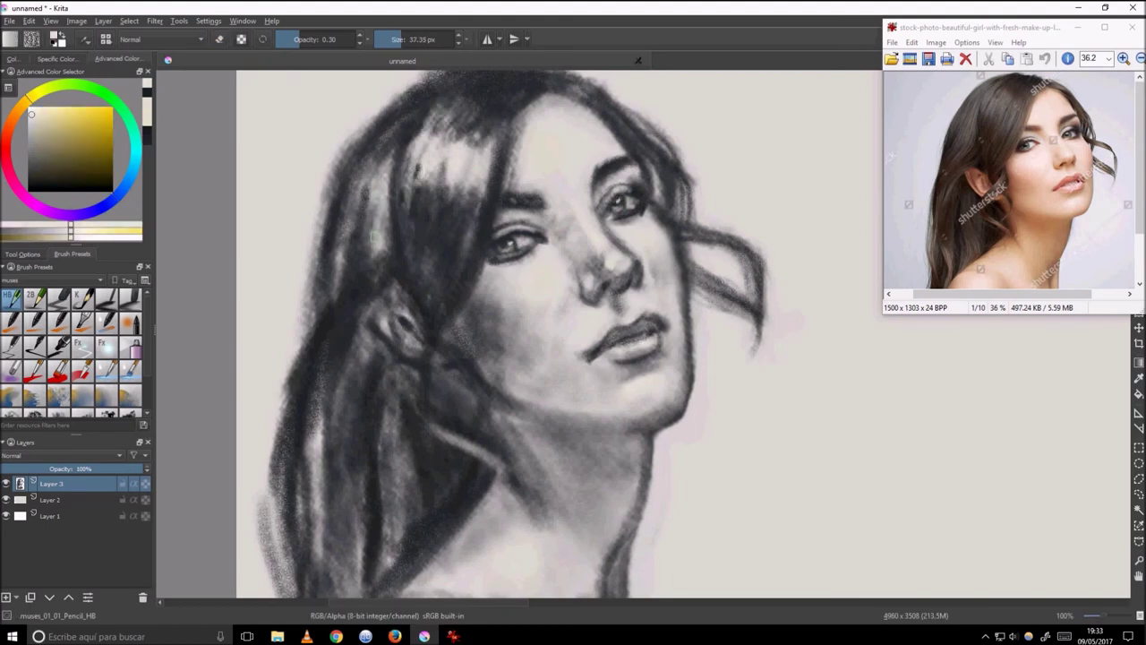
drag(398, 116, 372, 234)
drag(421, 99, 394, 219)
scroll(570, 352, down, 3)
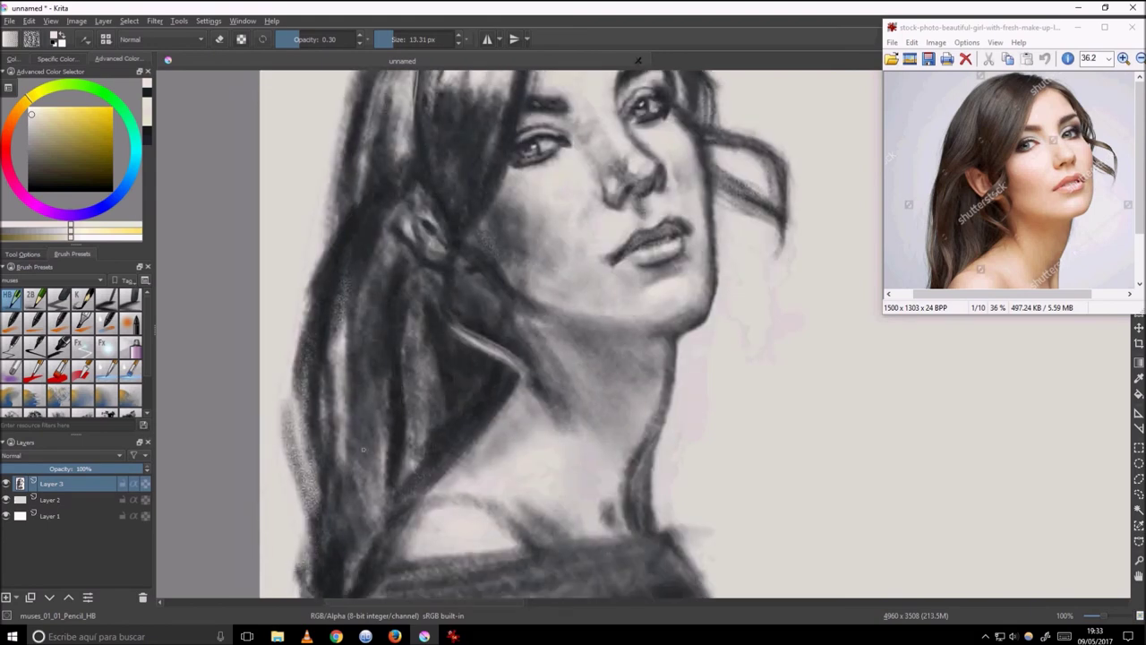
Step: Darken the right eye with a dark grey-blue colour
key(minus)
key(minus)
key(plus)
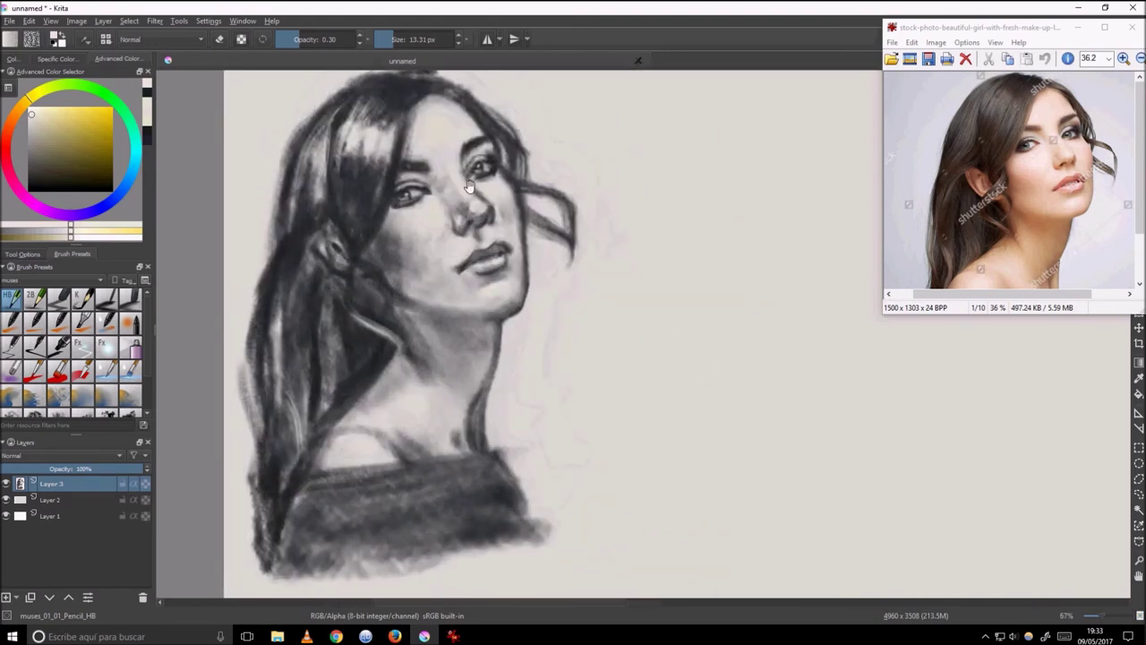
ctrl+click(471, 179)
key(bracketright)
key(bracketleft)
drag(472, 171, 480, 166)
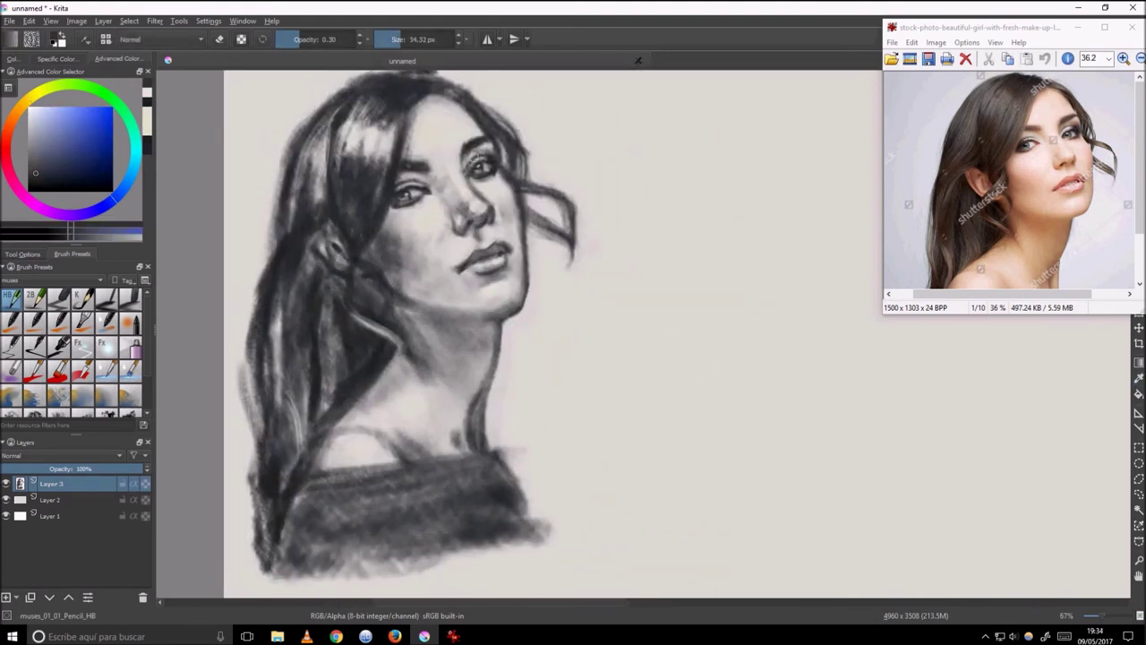
key(bracketleft)
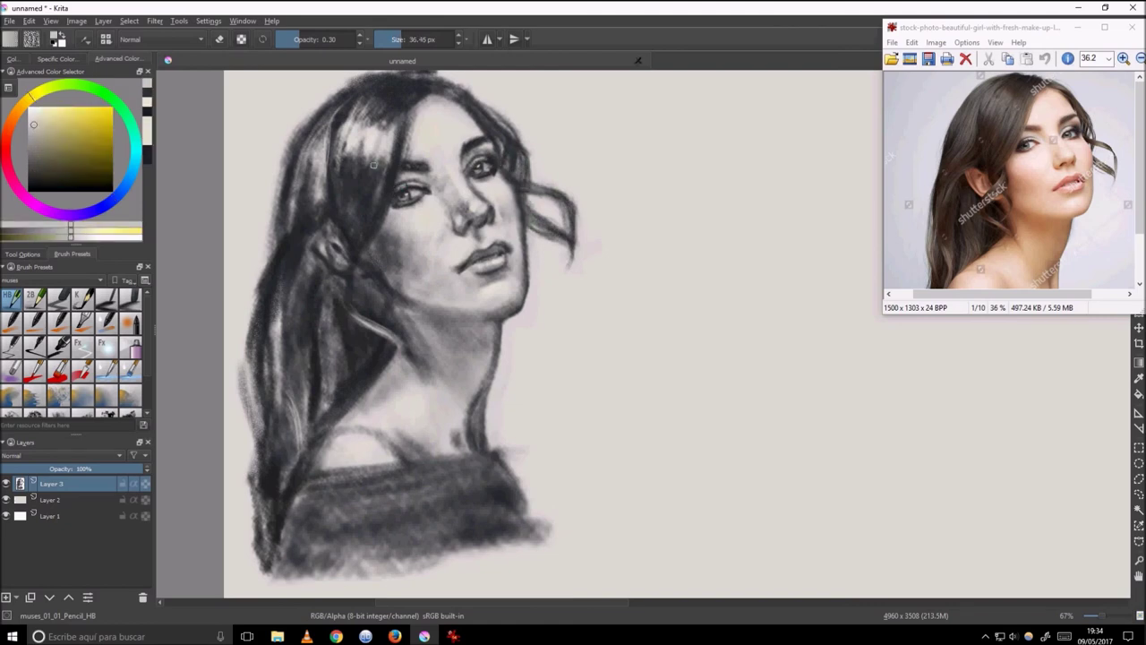
Step: Paint near-black strokes over the left hair, the collar and the shirt bottom
key(])
key(])
key(])
ctrl+click(286, 325)
mouse_move(287, 326)
mouse_down()
mouse_move(280, 453)
mouse_move(484, 452)
mouse_up()
key([)
key([)
mouse_move(264, 582)
mouse_down()
mouse_move(480, 564)
mouse_move(269, 551)
mouse_move(238, 582)
mouse_move(287, 591)
mouse_up()
Step: Sign the drawing at its lower right with a small brush
key([)
key([)
key([)
scroll(582, 273, down, 1)
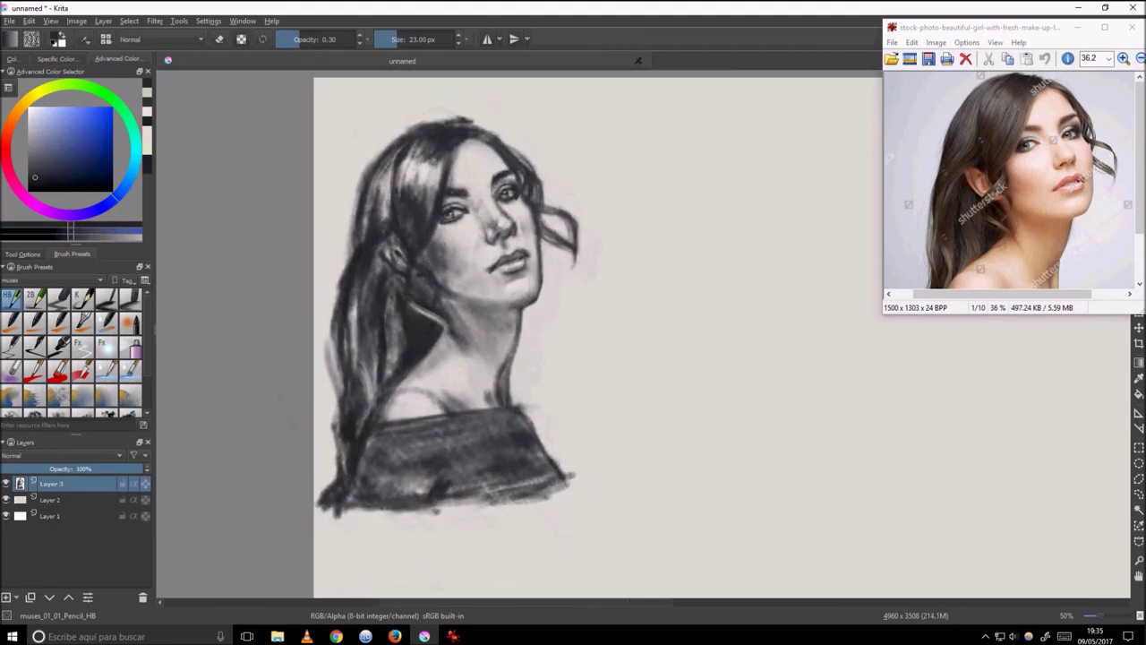
scroll(690, 277, up, 1)
key([)
key([)
drag(497, 466, 642, 464)
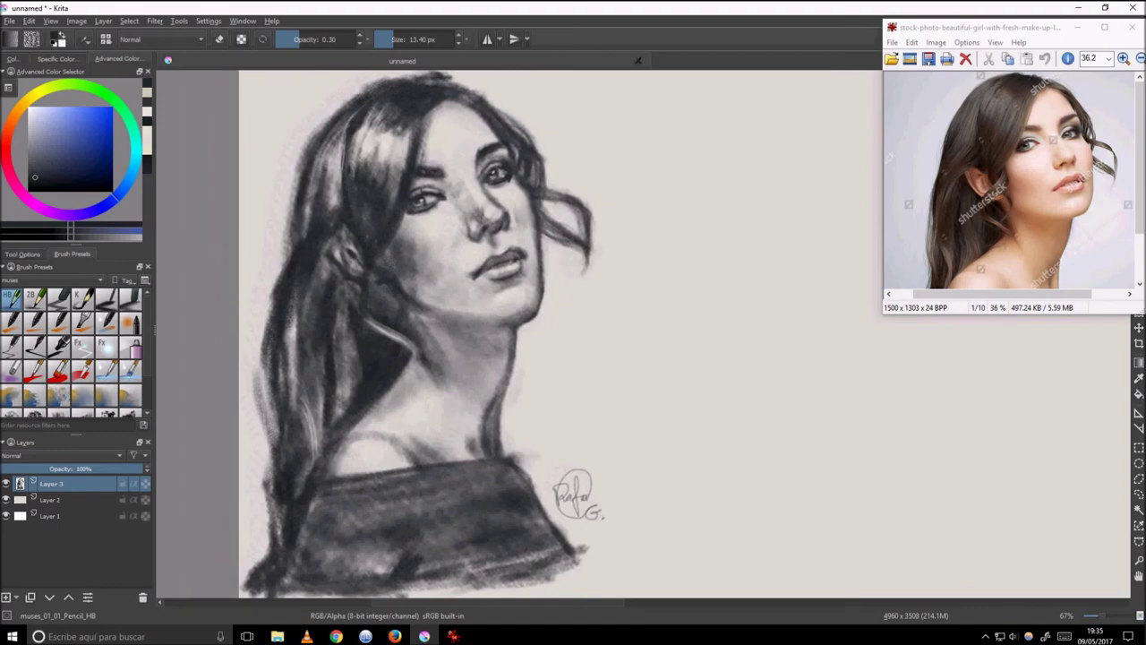
Step: Draw a crop frame tightly around the signed portrait, excluding the empty right canvas
key(c)
scroll(320, 146, down, 1)
click(596, 519)
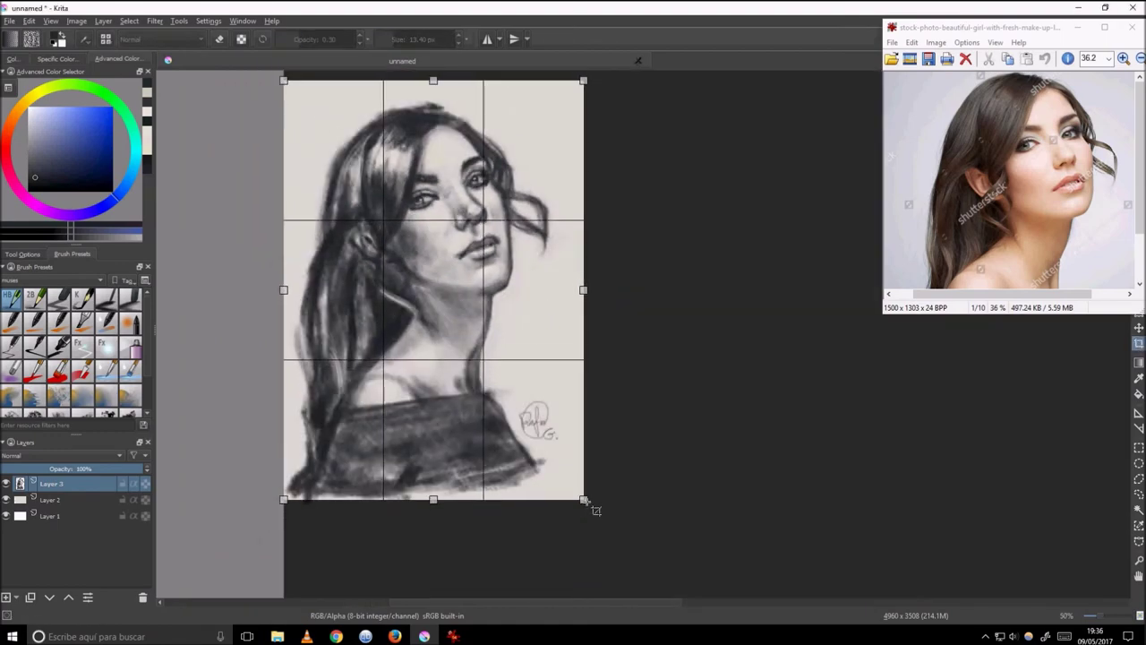